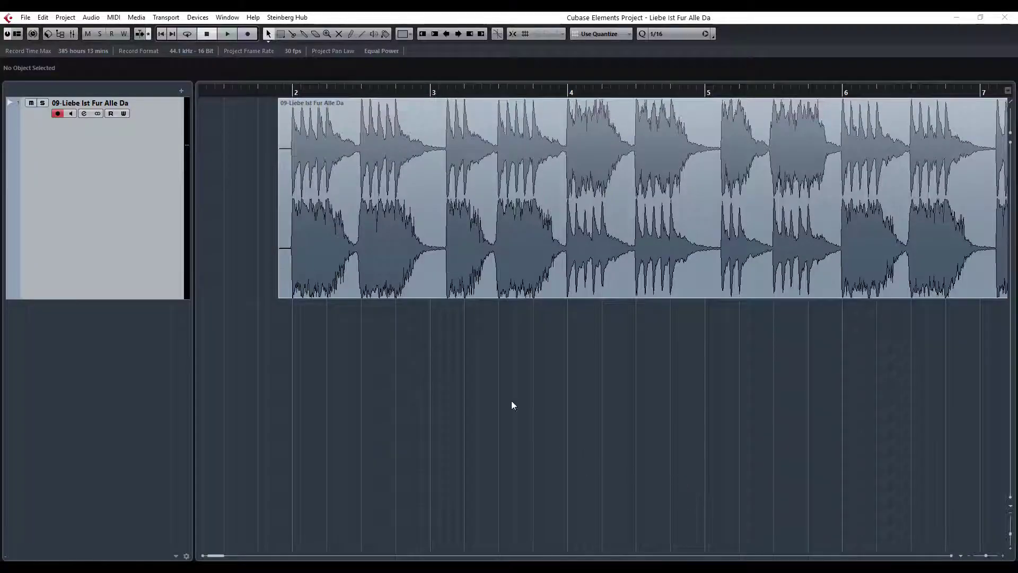
Step: Set the cycle range across the whole song, from bar 1 to the end of the audio event at 158.3.2.78
drag(217, 554, 212, 555)
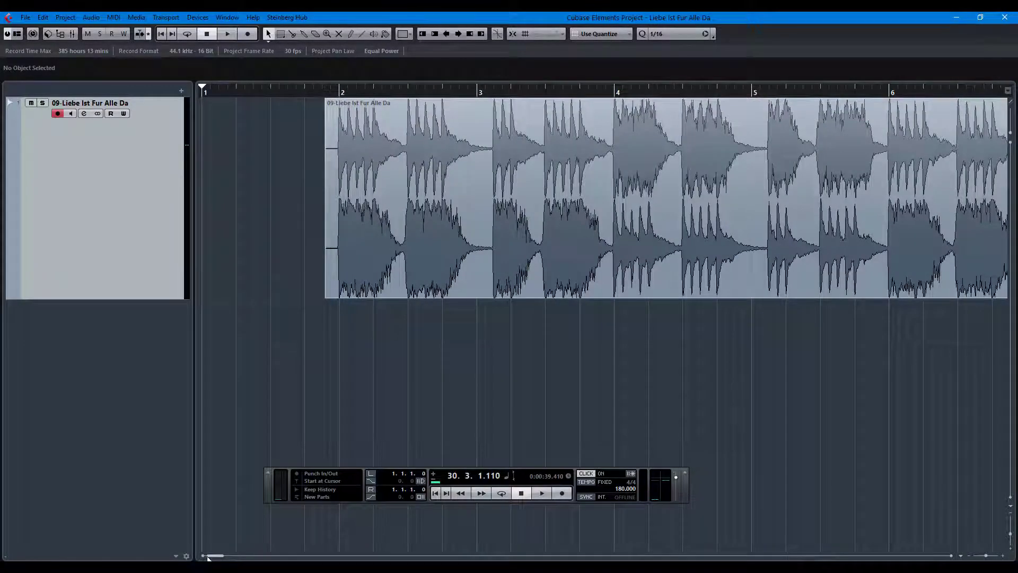
click(981, 558)
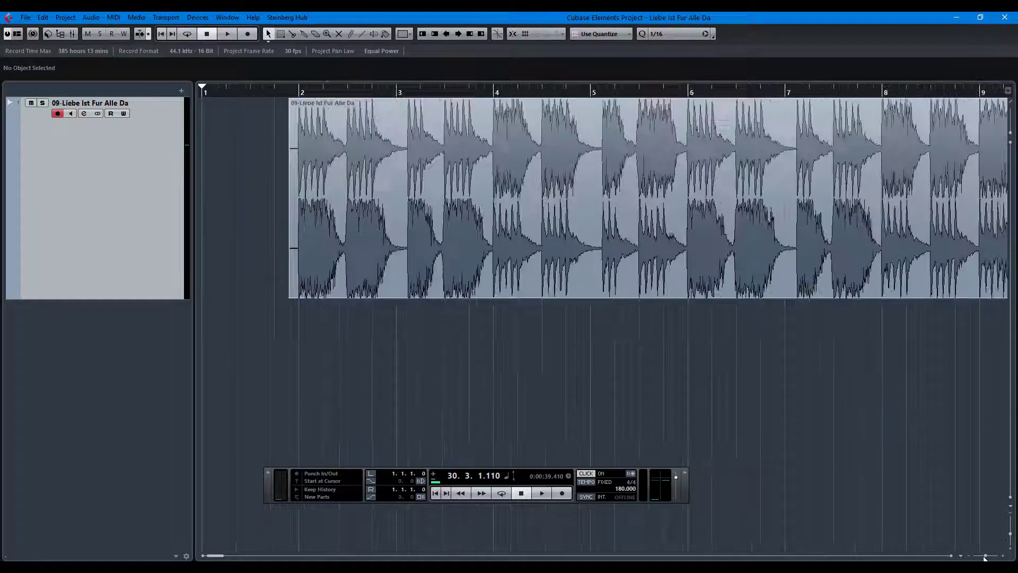
key(g)
key(g)
key(g)
key(g)
key(g)
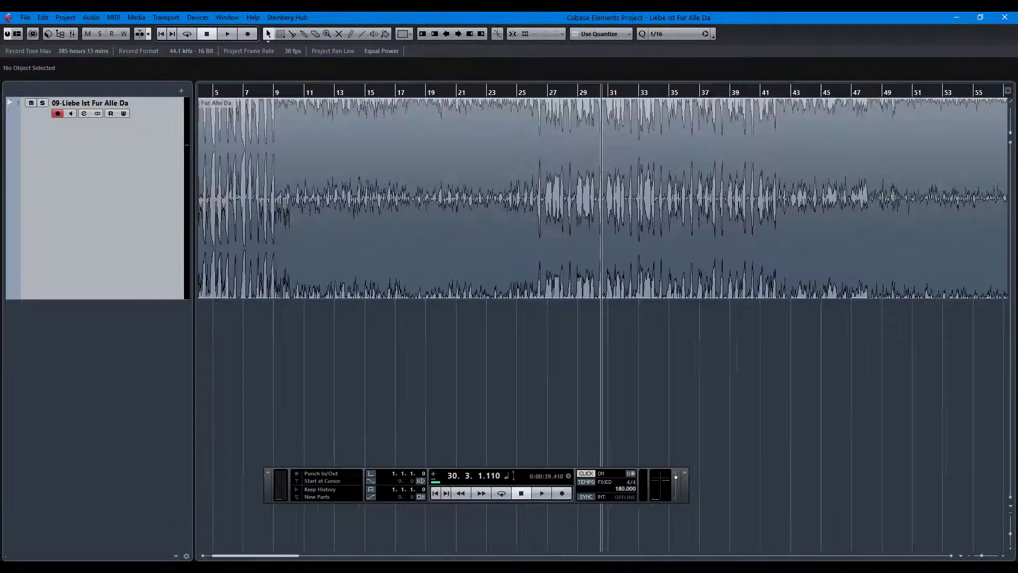
key(g)
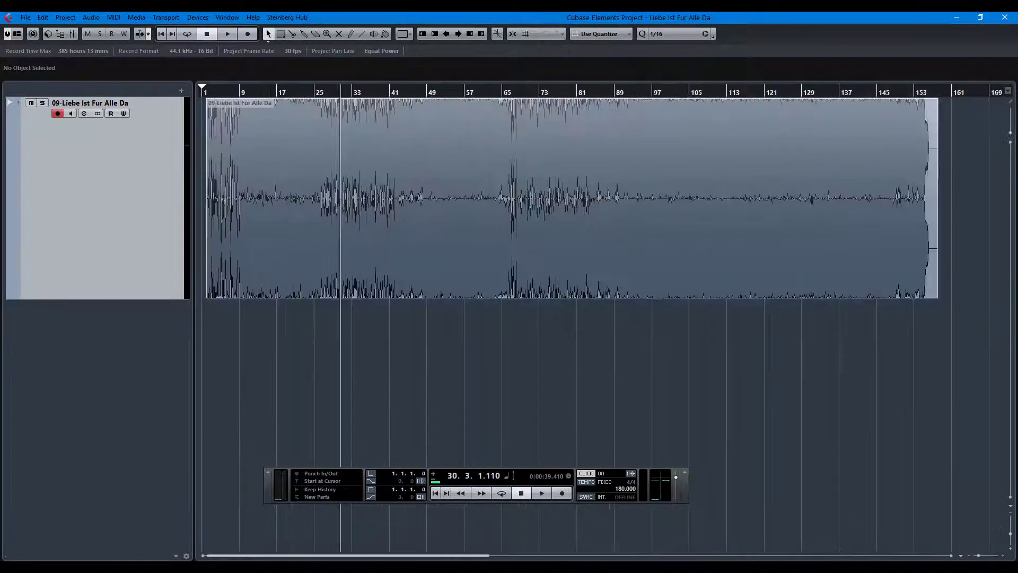
mouse_move(204, 90)
mouse_down()
mouse_move(949, 143)
mouse_move(940, 145)
mouse_up()
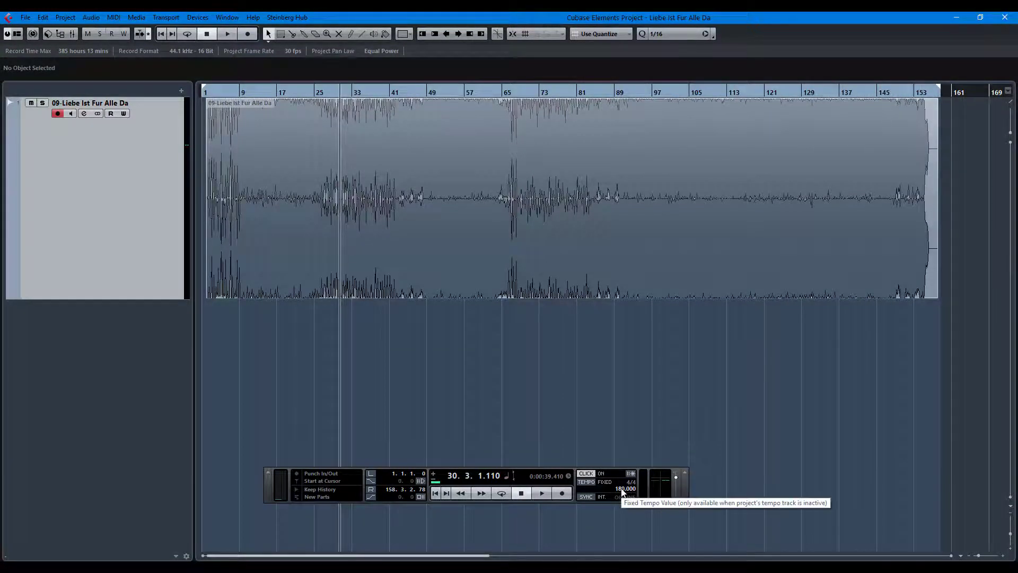
Step: Turn off the metronome click and return the playhead to the start of the project at 1.1.1.0
click(578, 472)
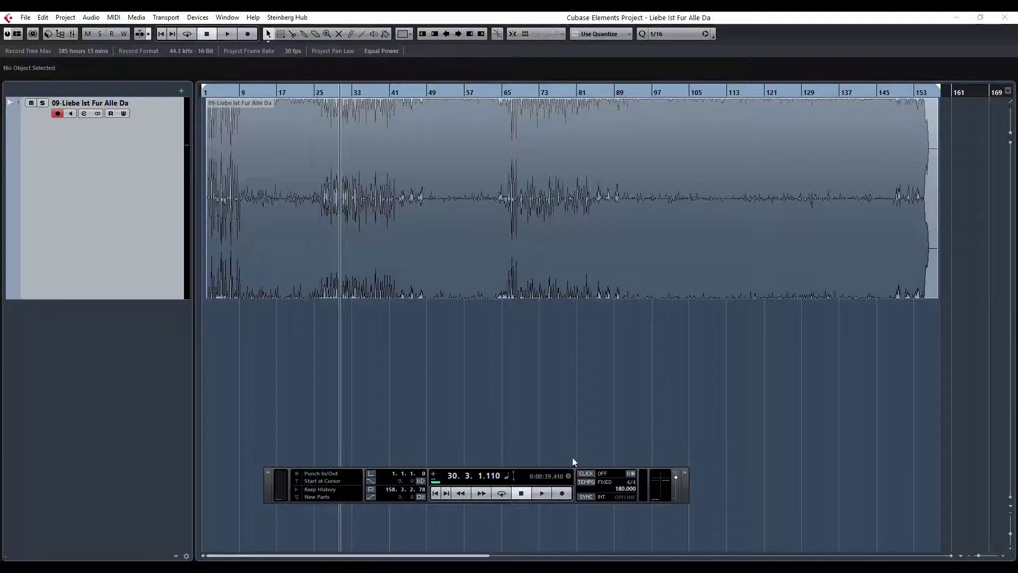
key(Home)
key(h)
key(h)
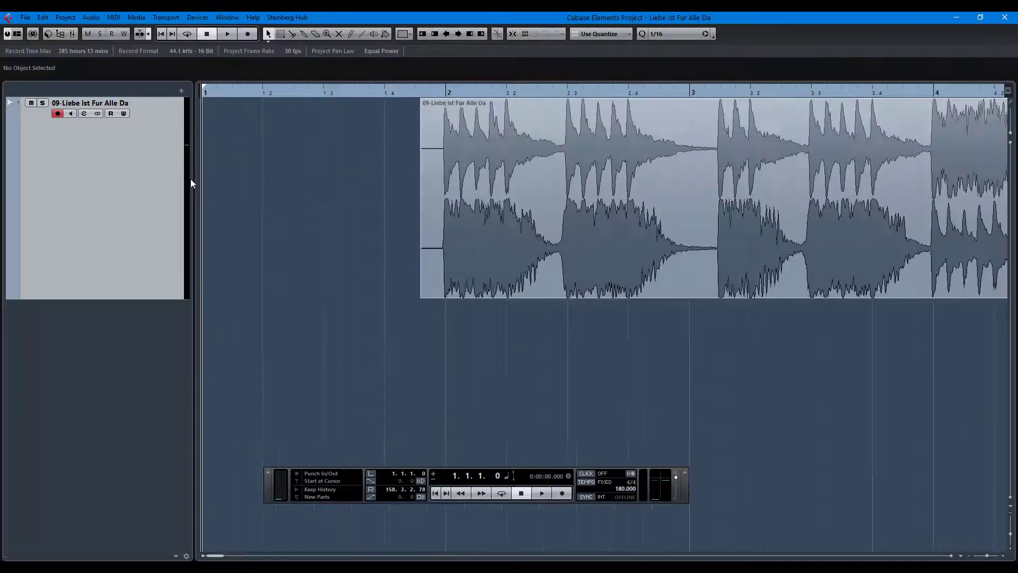
key(g)
key(g)
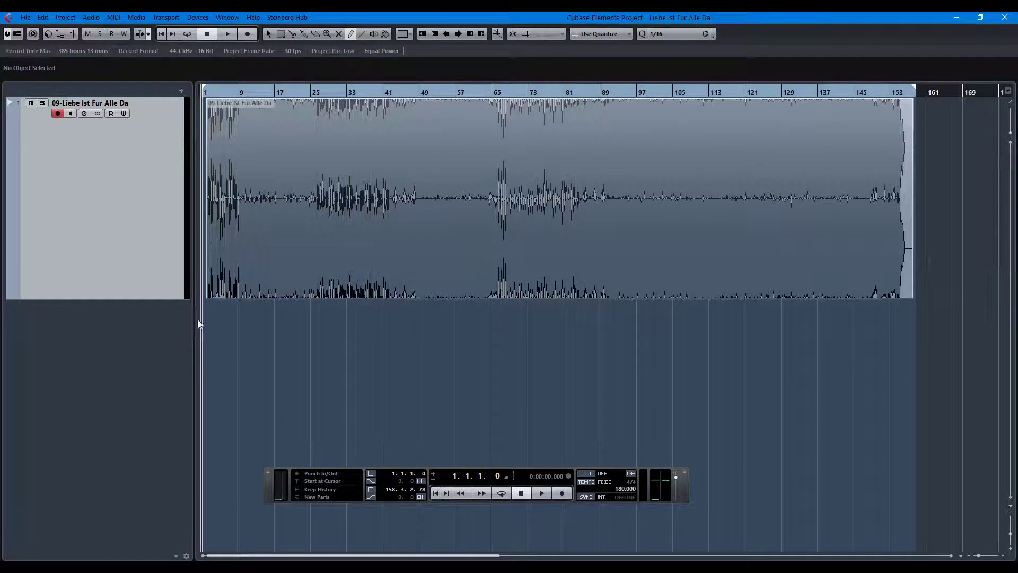
Step: Add one instrument track loaded with the Toontrack EZdrummer VST instrument
key(F11)
click(377, 202)
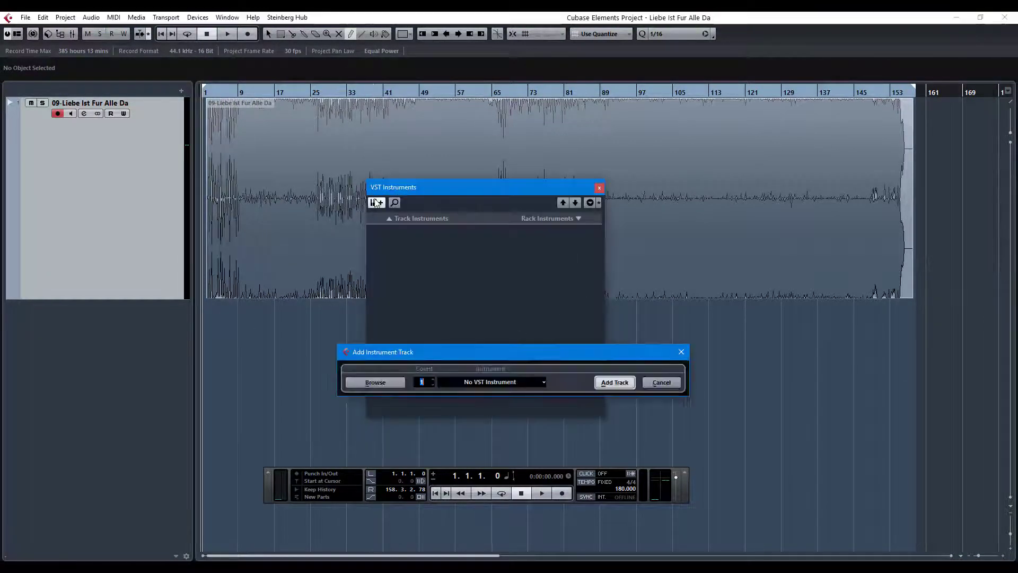
click(487, 382)
click(453, 456)
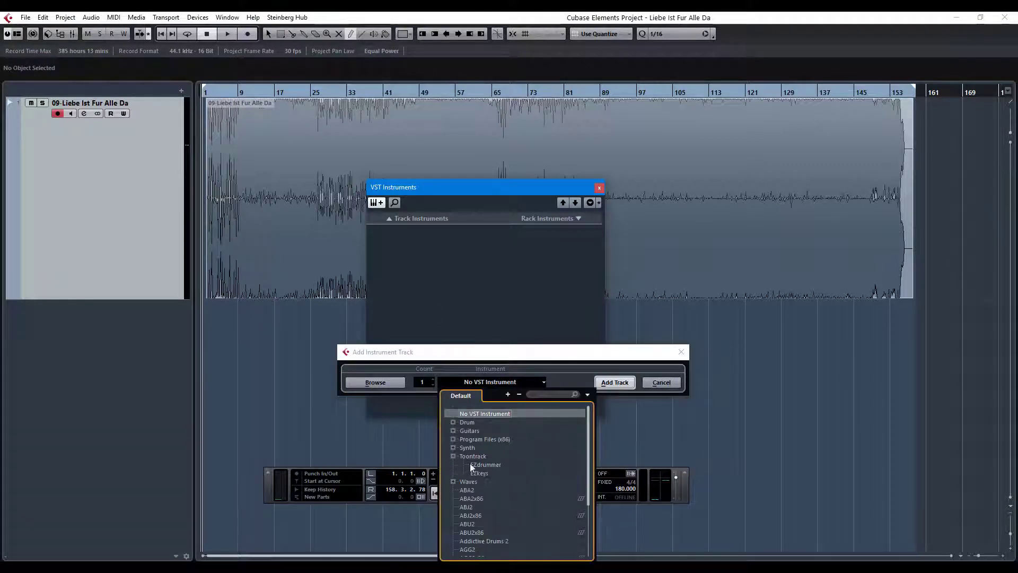
click(480, 465)
click(615, 382)
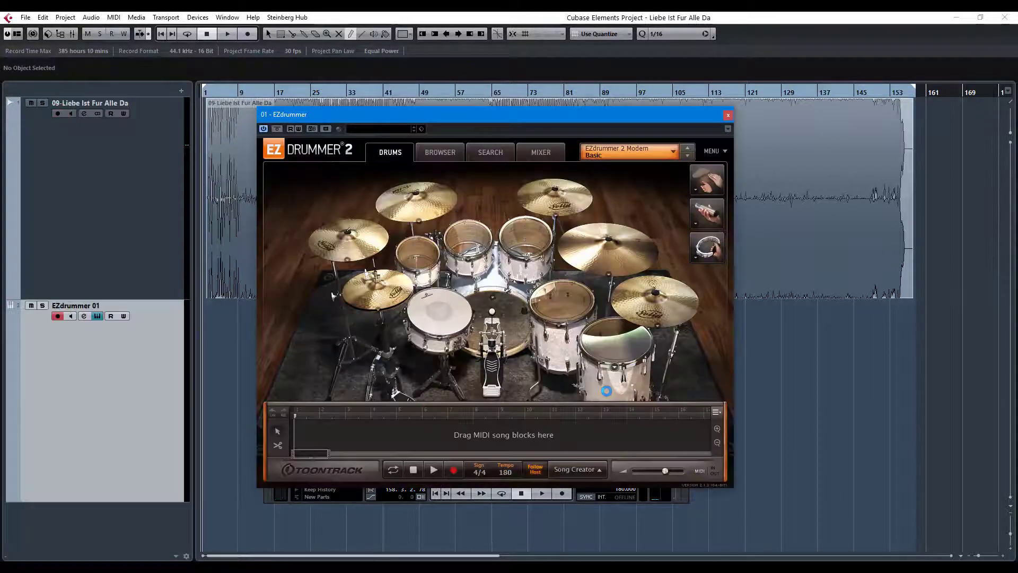
Step: Load the RAMMSTEIN user preset in EZdrummer
click(675, 154)
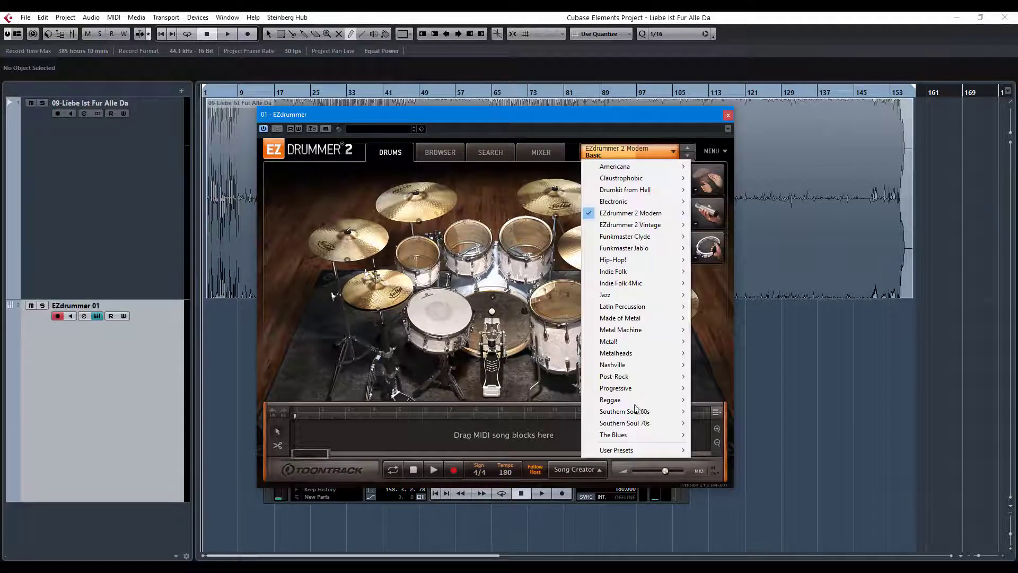
mouse_move(636, 449)
mouse_move(719, 453)
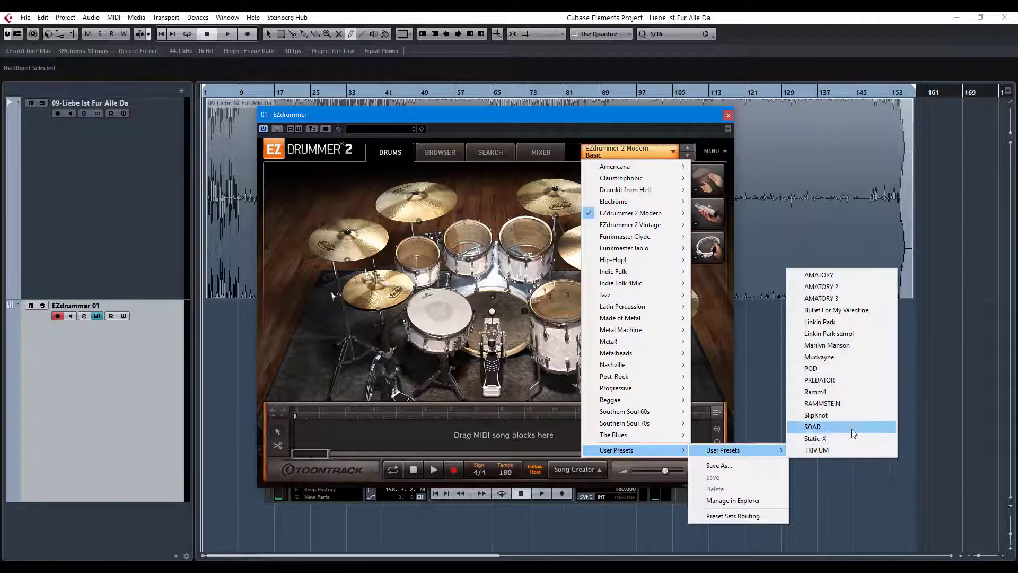
click(822, 403)
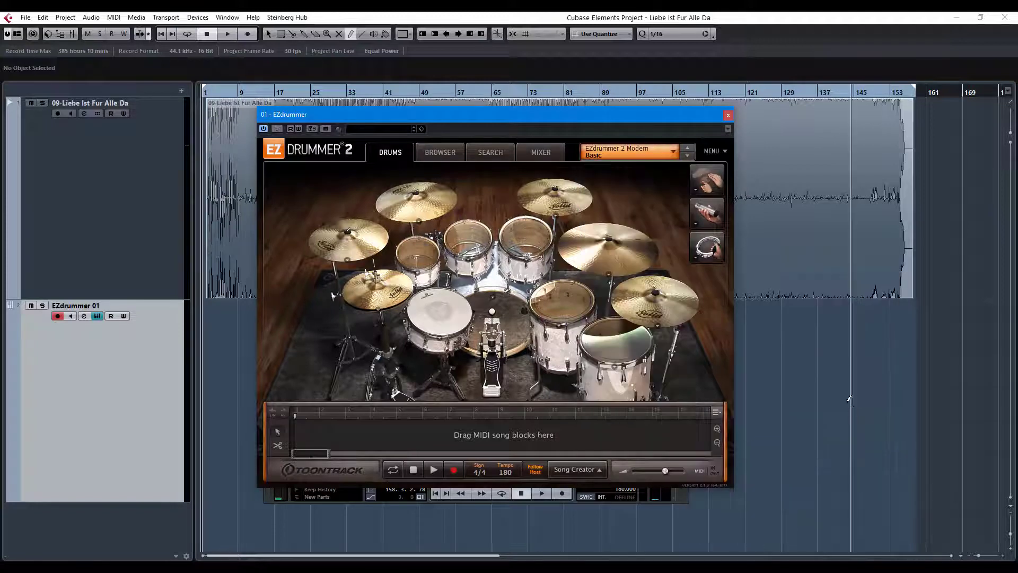
Step: Change the output assignment in the EZdrummer mixer through the Comp channel's output list, and close the plug-in window
click(540, 155)
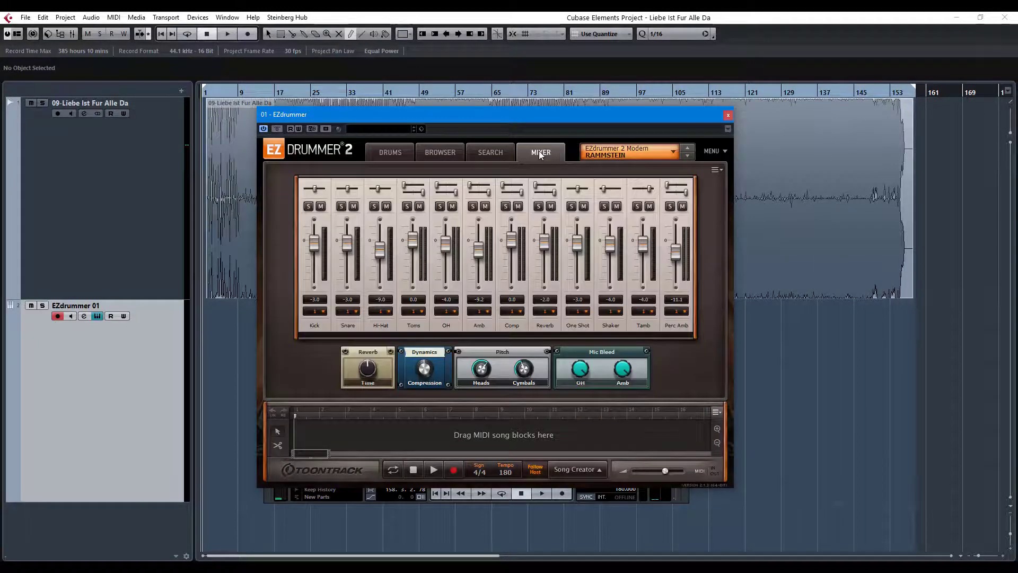
click(517, 312)
click(549, 530)
click(380, 150)
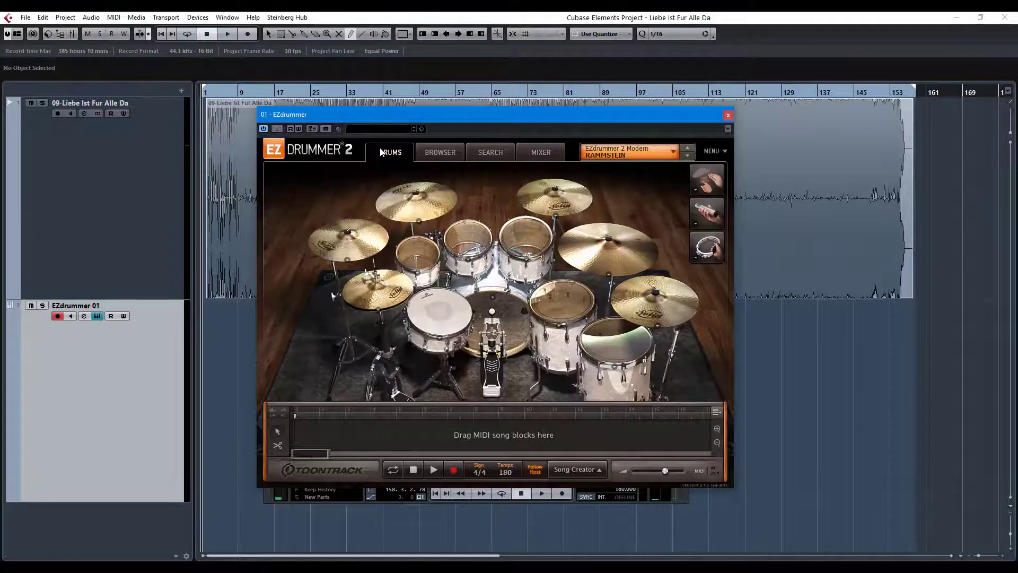
click(727, 116)
Step: Activate all outputs of the EZdrummer instrument and close the VST Instruments rack
click(573, 230)
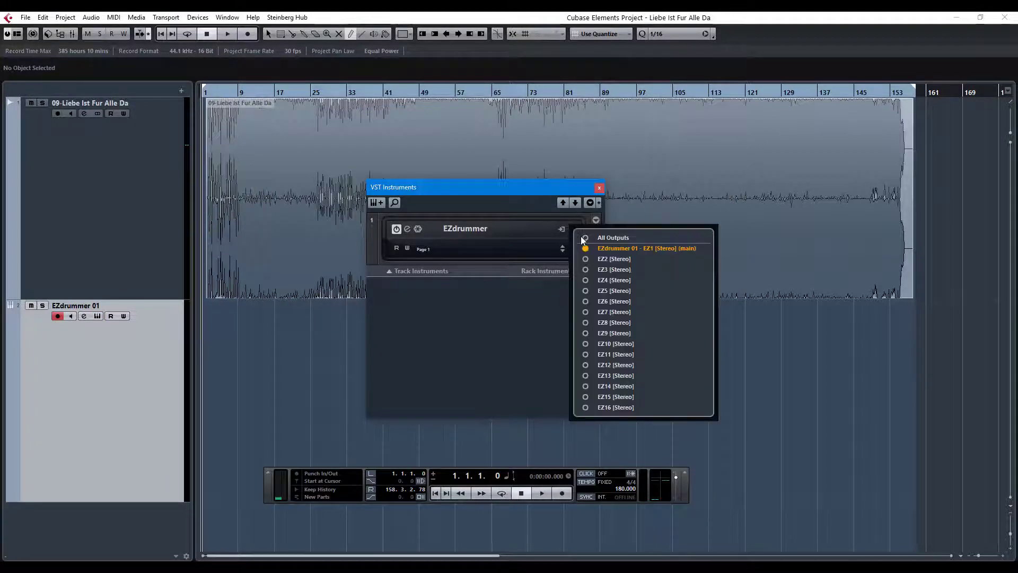
click(582, 238)
click(579, 192)
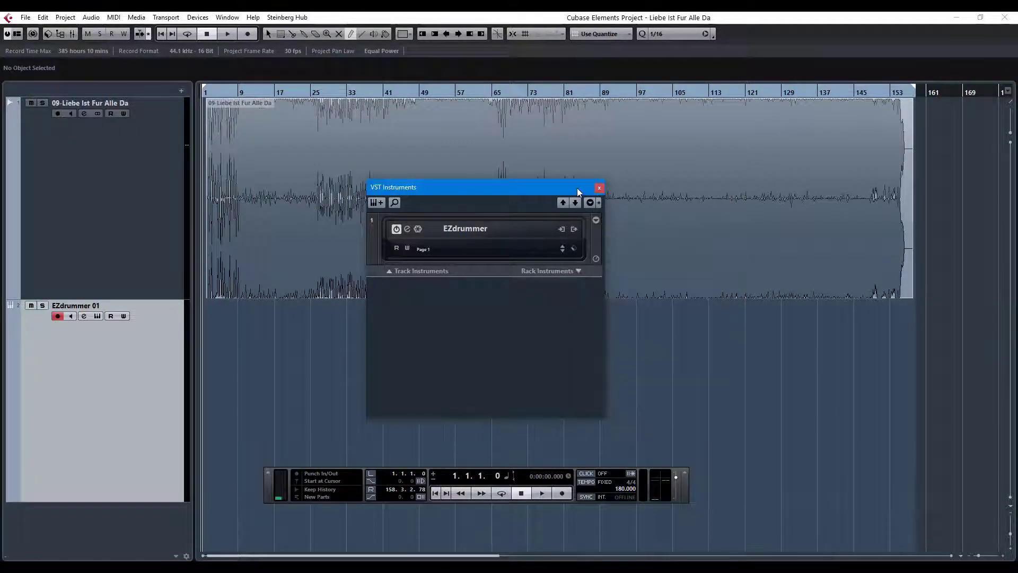
click(599, 187)
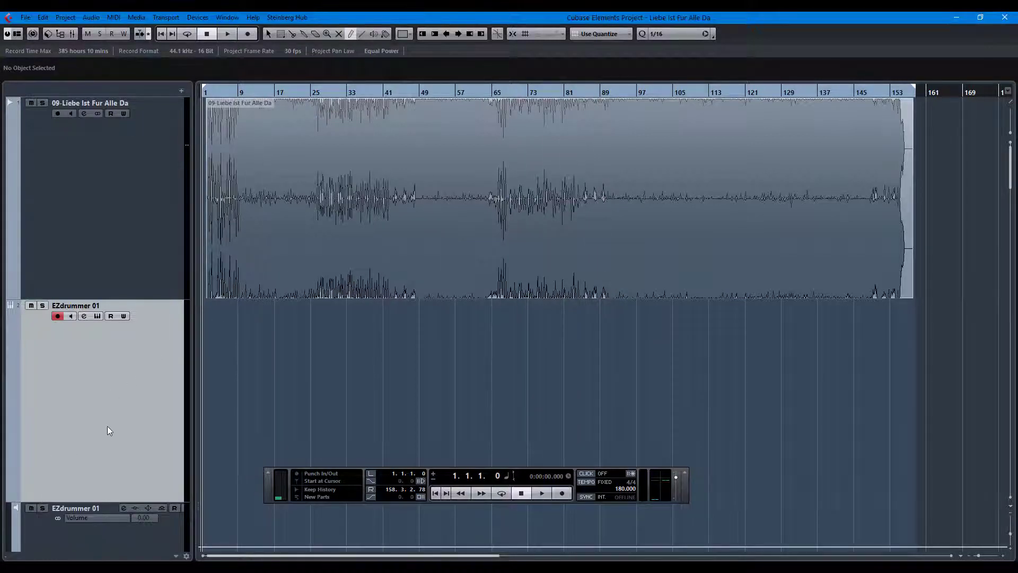
Step: Load the FX chain preset Kick compressor EQ into the inserts of the EZdrummer 01 channel and check its Compressor settings
scroll(109, 424, down, 3)
click(123, 326)
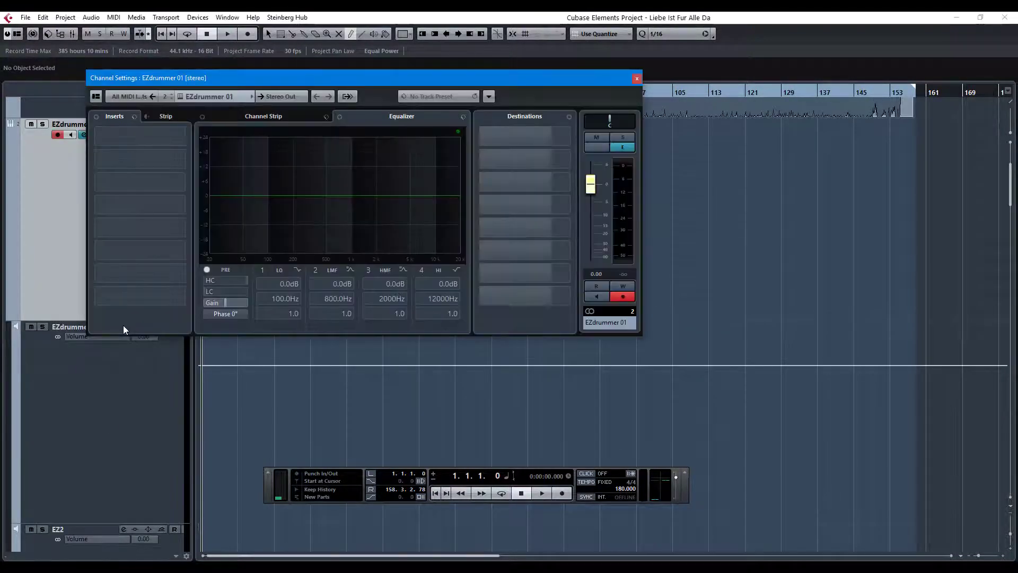
click(134, 116)
click(142, 130)
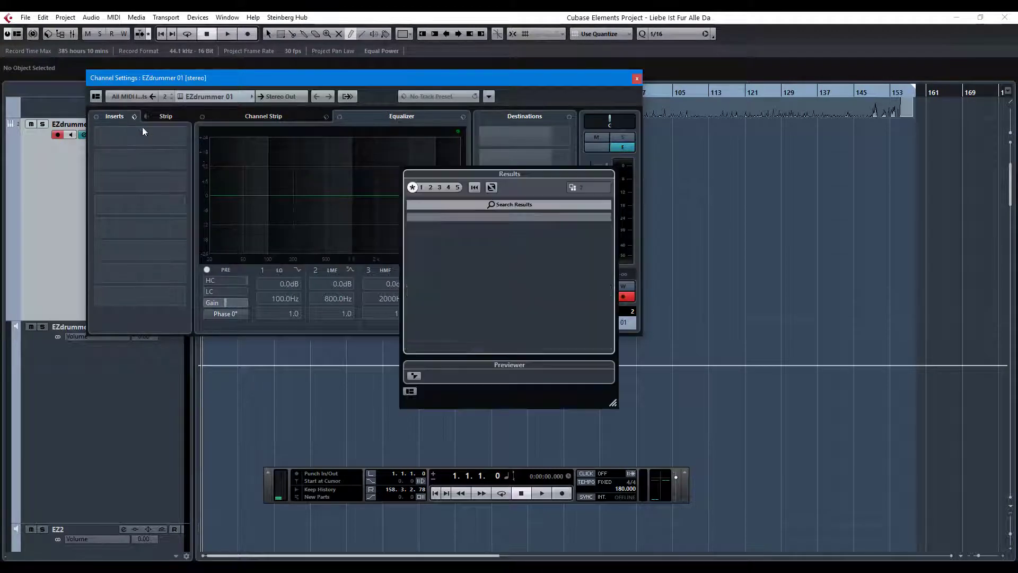
click(447, 239)
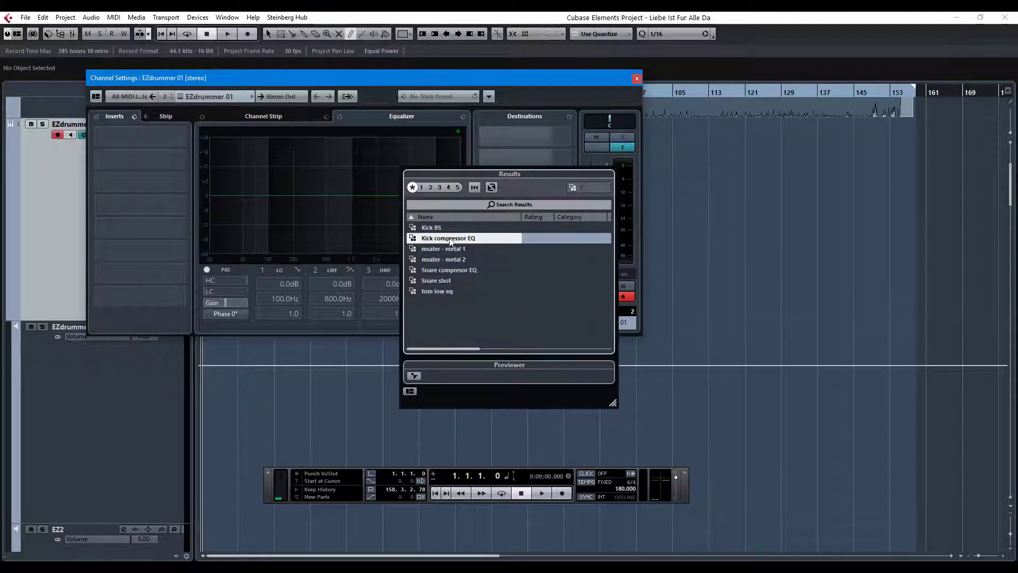
click(504, 119)
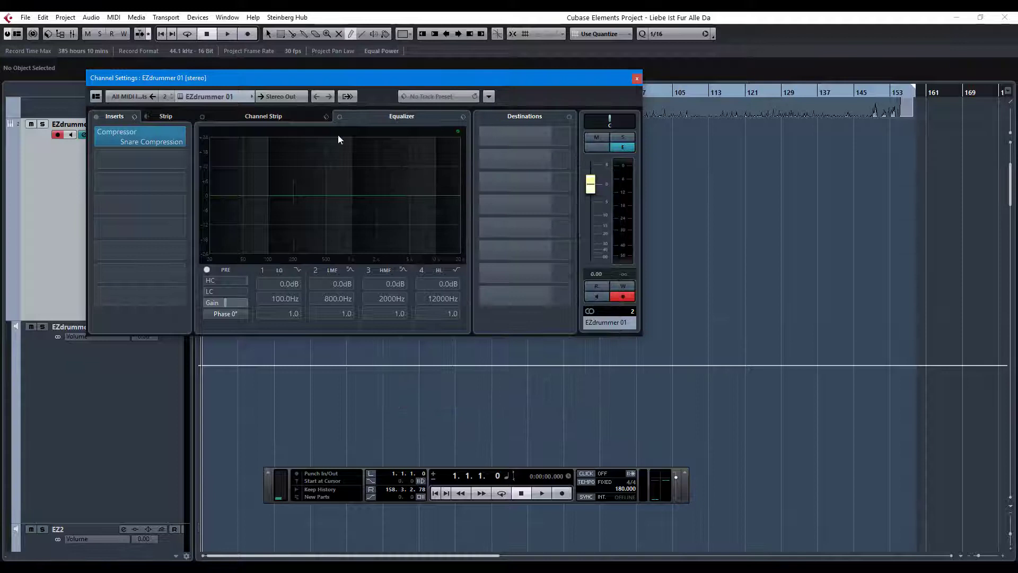
click(153, 138)
drag(228, 244, 251, 240)
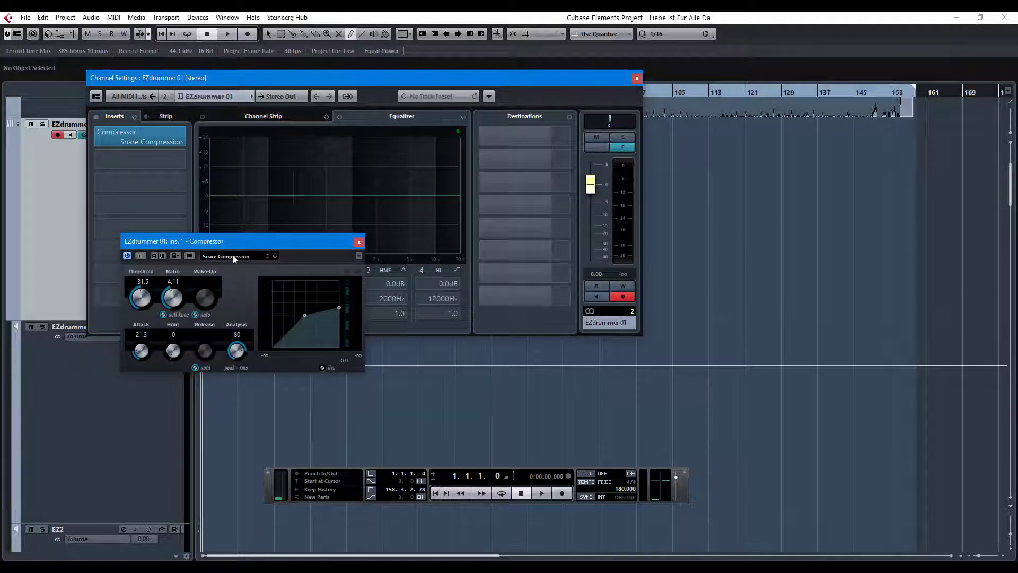
click(358, 242)
Step: Apply the Basic Kick Drum equalizer preset to the EZdrummer 01 channel, set the low band frequency to 20 Hz, and close its settings
click(462, 116)
click(497, 132)
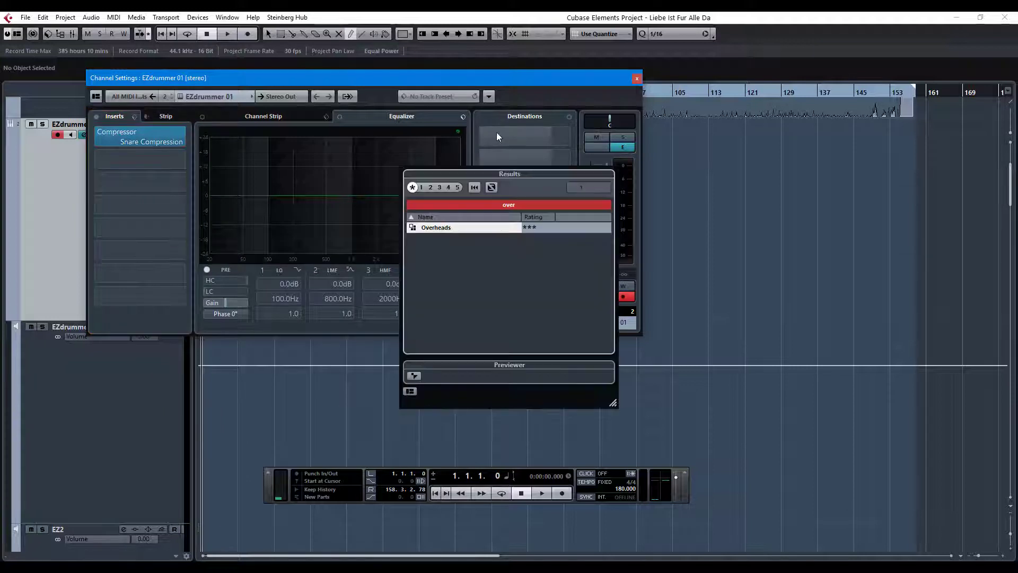
click(533, 204)
text(kick)
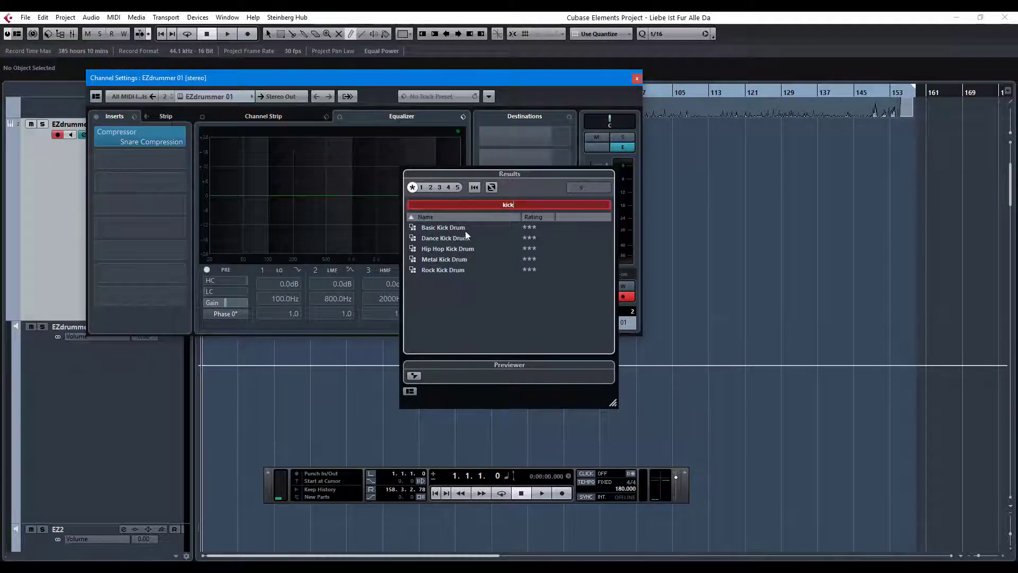
click(453, 228)
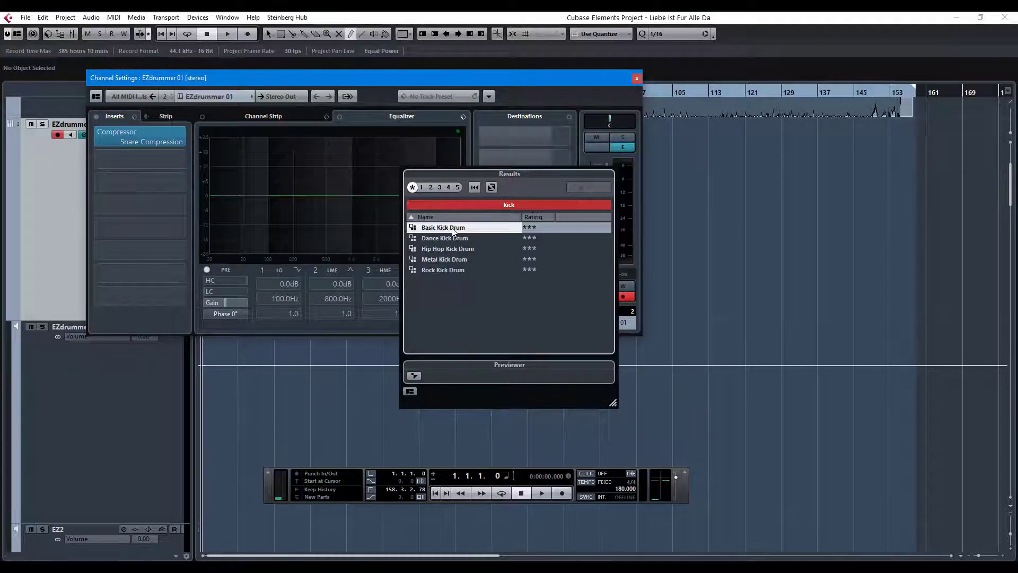
click(476, 166)
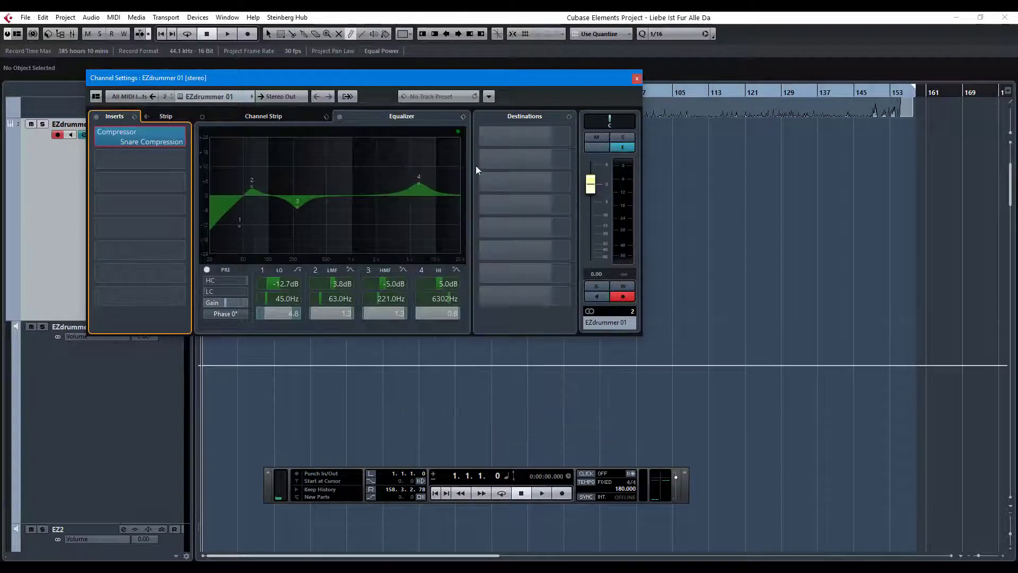
drag(274, 304, 262, 363)
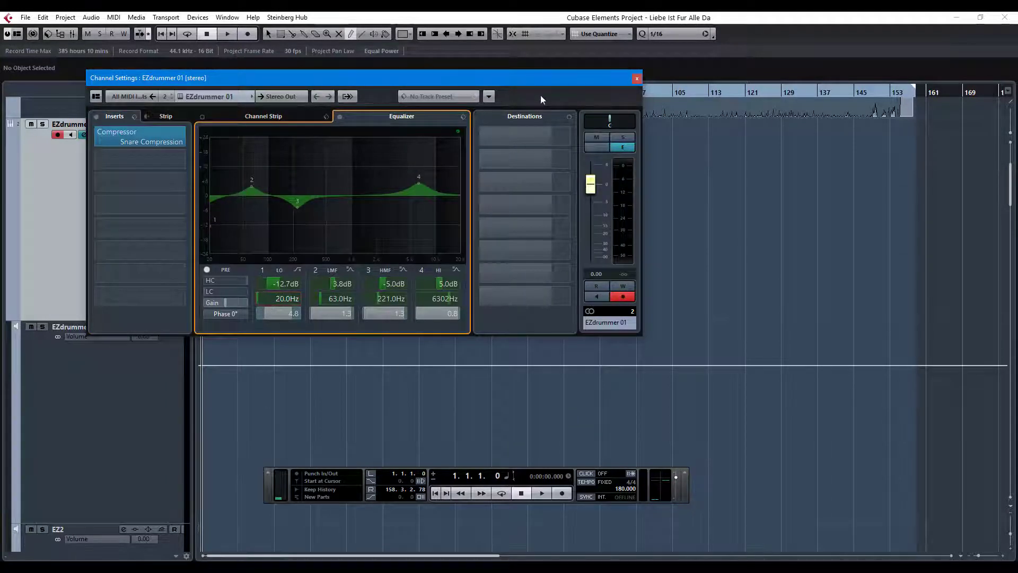
click(638, 79)
Step: Load the FX chain preset Snare compresor EQ into the inserts of the EZ2 channel and open its Compressor
scroll(123, 379, down, 5)
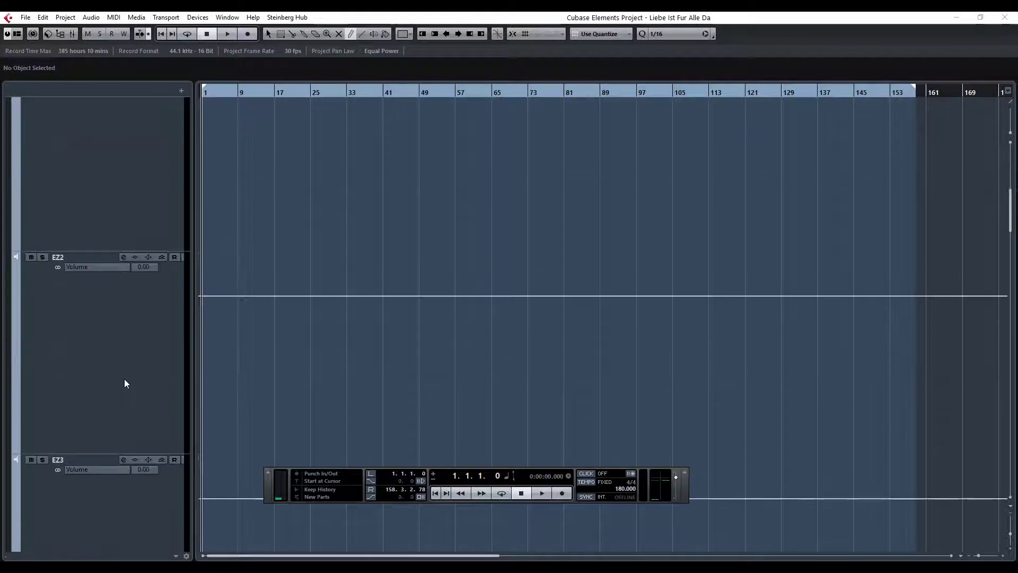
click(116, 317)
click(123, 258)
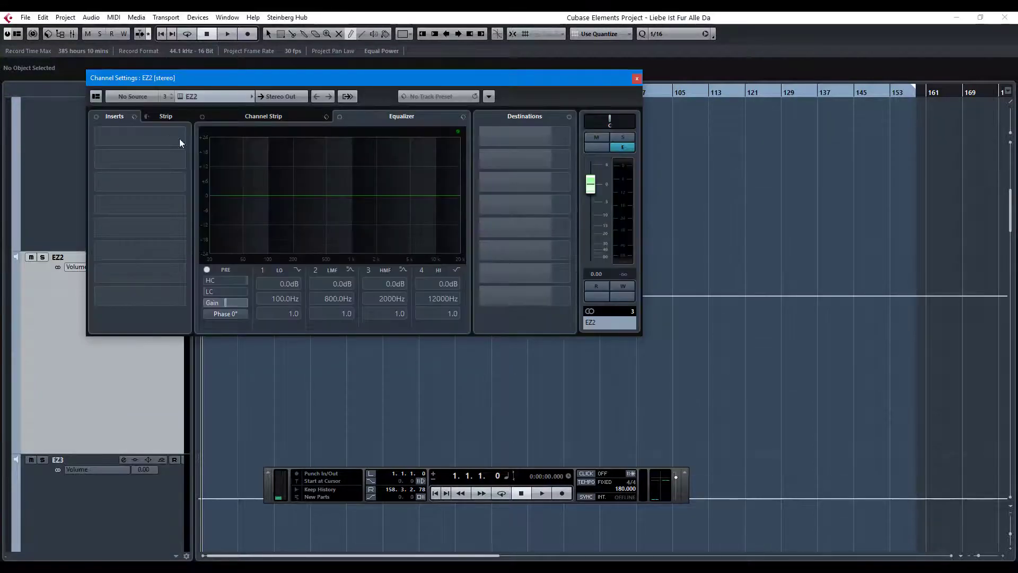
click(134, 116)
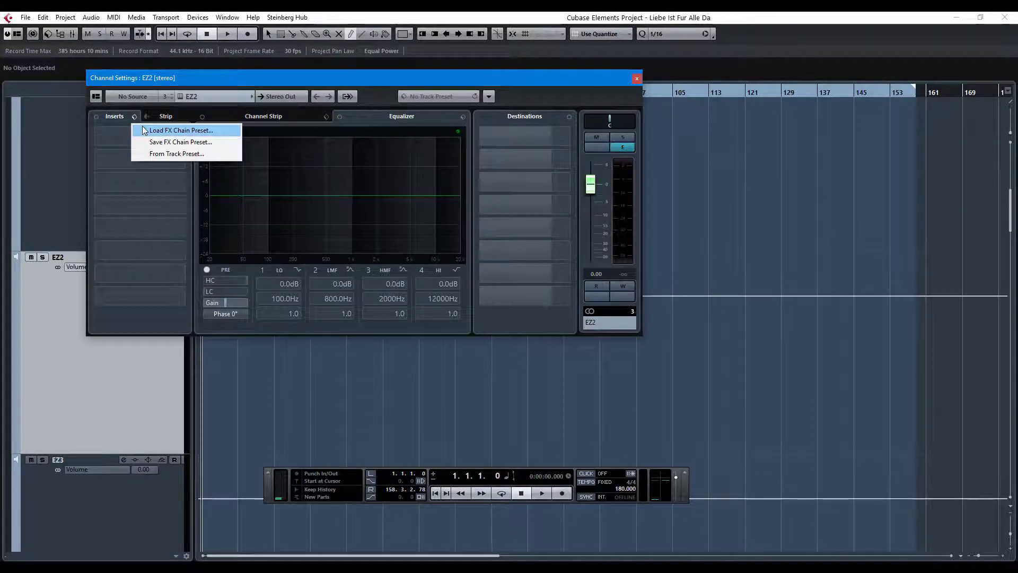
click(142, 129)
click(442, 271)
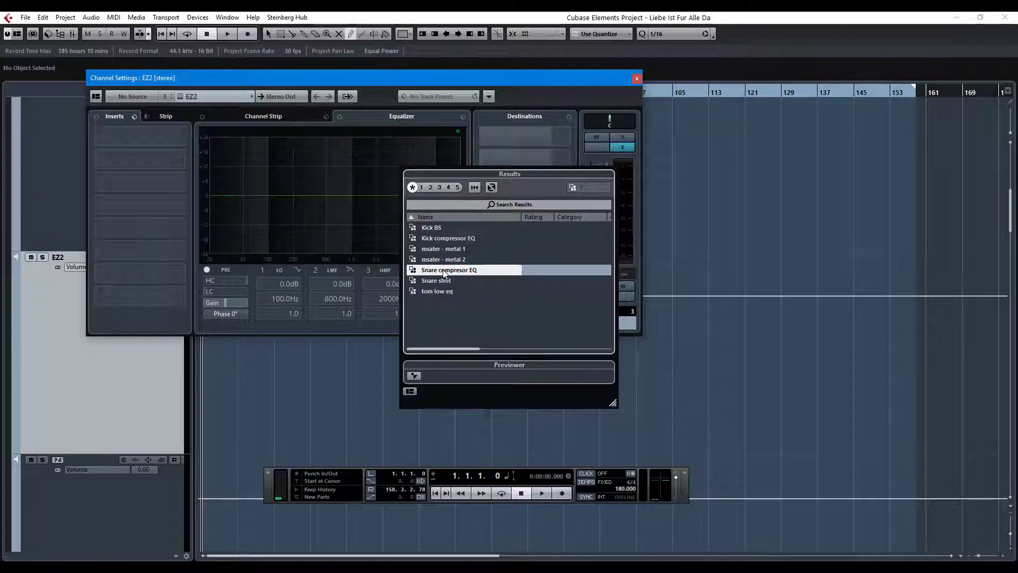
click(533, 100)
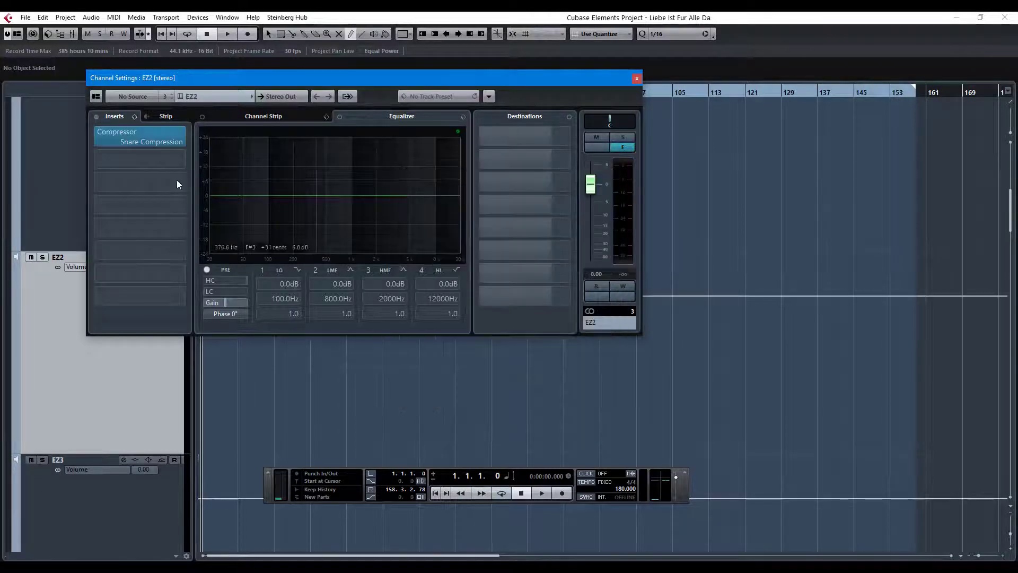
click(136, 133)
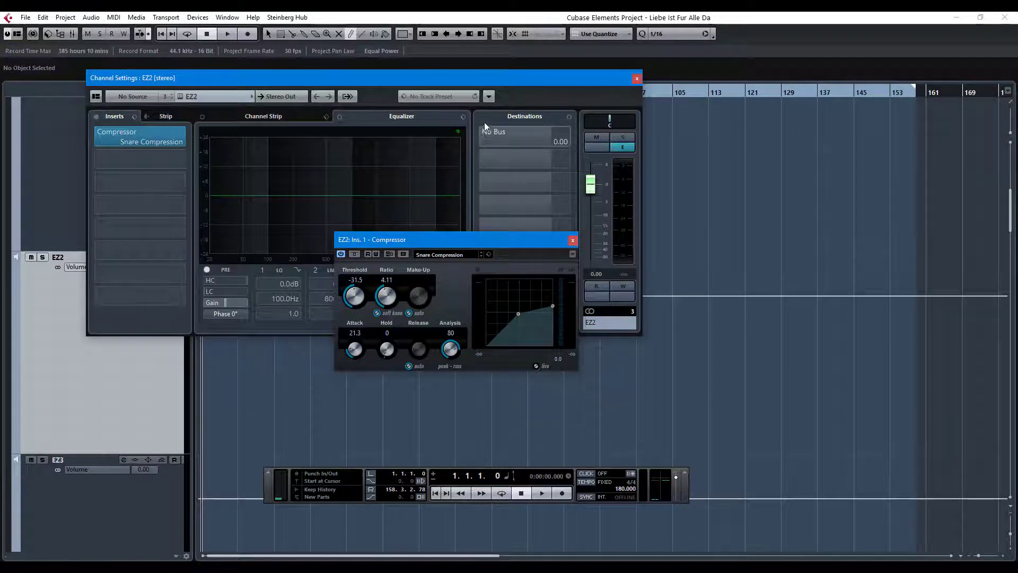
Step: Close the Compressor, apply the Basic Snare Drum equalizer preset to the EZ2 channel, and close its channel settings
click(572, 240)
click(463, 117)
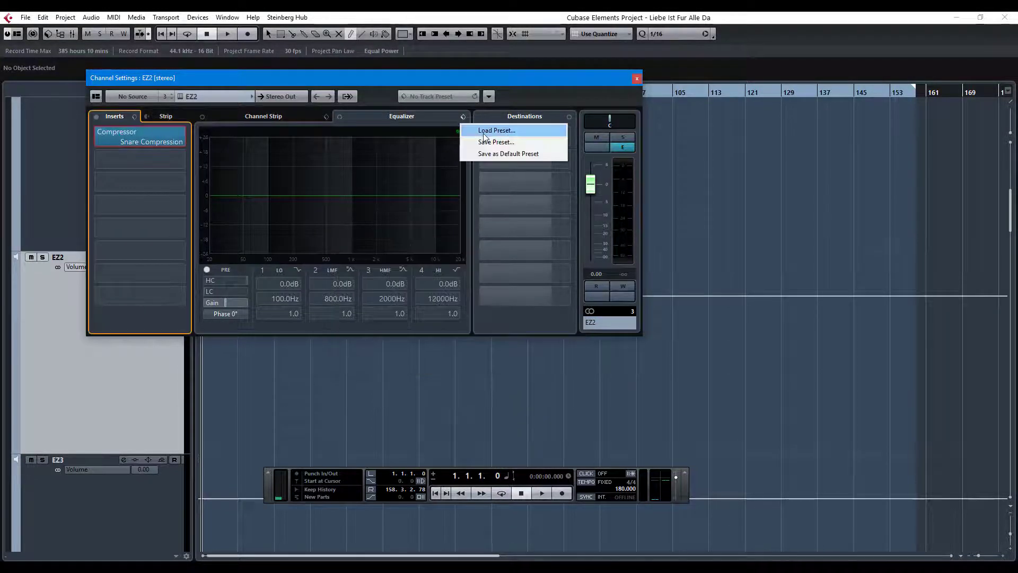
click(485, 127)
click(511, 202)
text(snare)
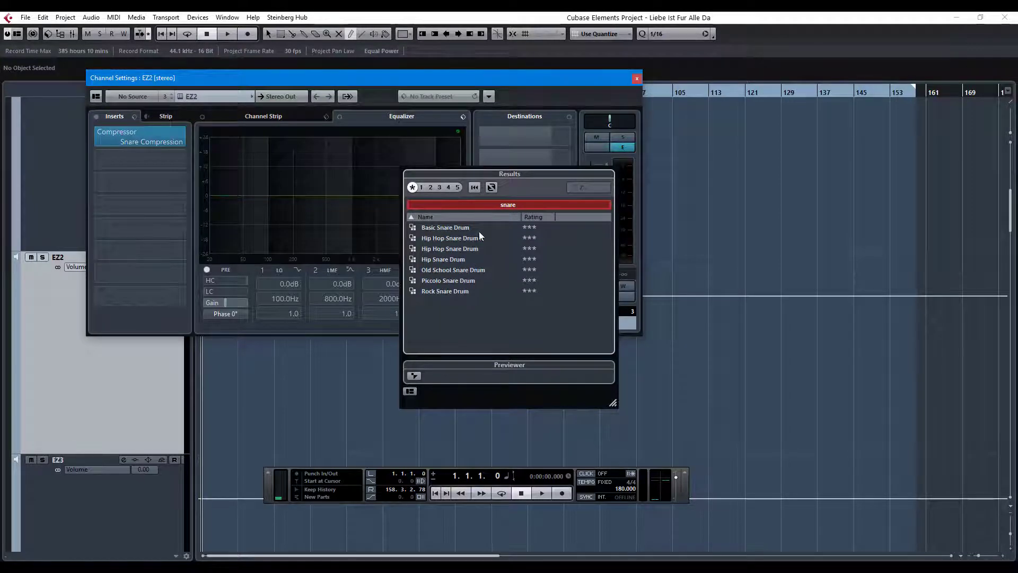
click(429, 227)
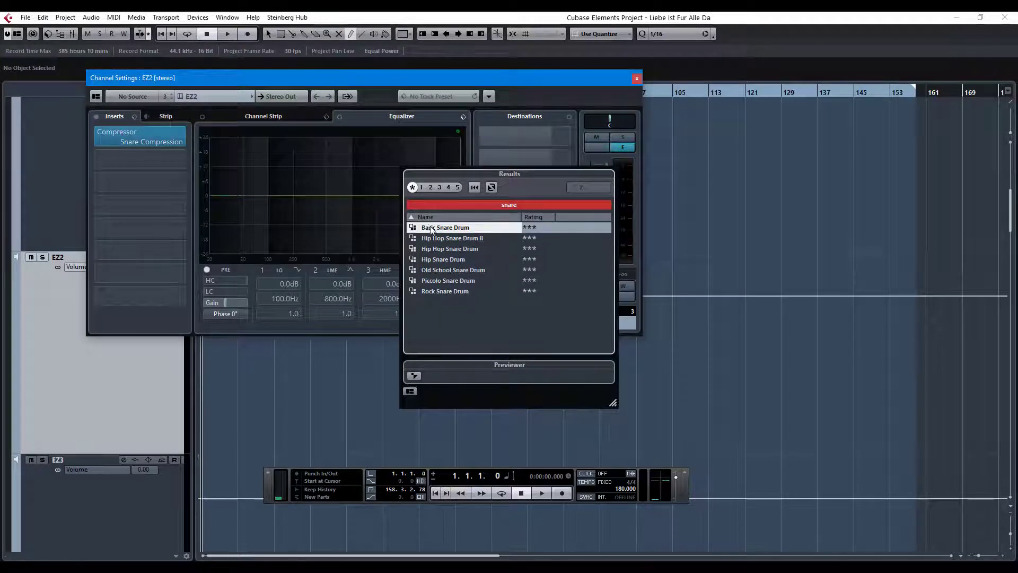
click(520, 99)
click(637, 78)
Step: Load the FX chain preset tom low eq into the inserts of the EZ5 channel and check its Compressor settings
scroll(92, 357, down, 3)
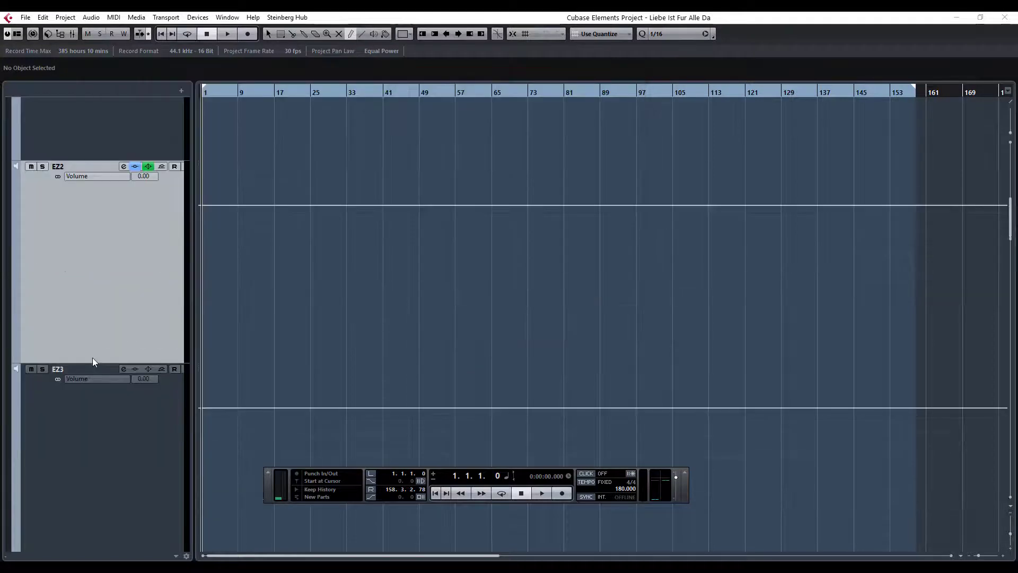
scroll(92, 358, down, 5)
click(113, 370)
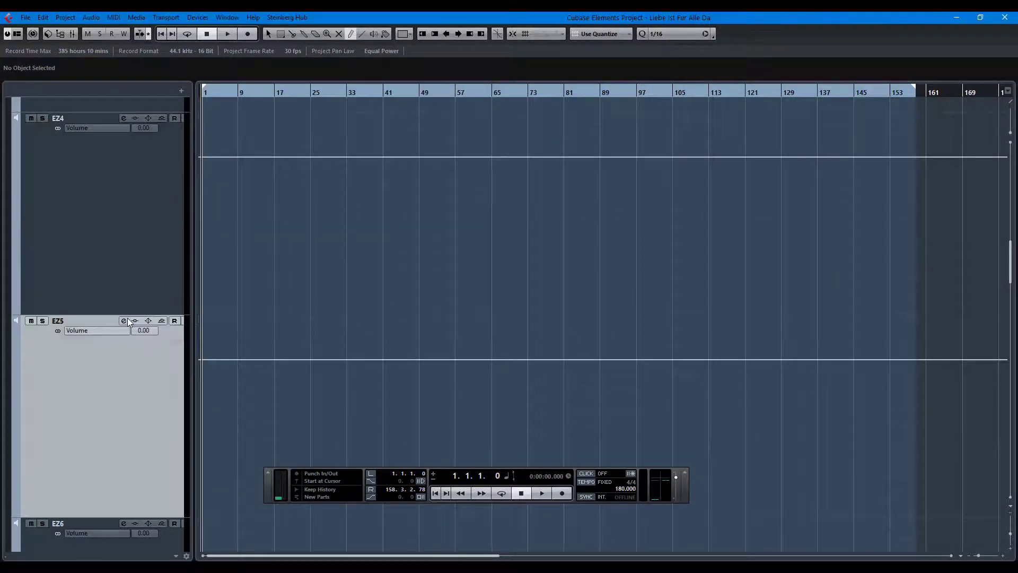
click(124, 320)
click(134, 117)
click(155, 129)
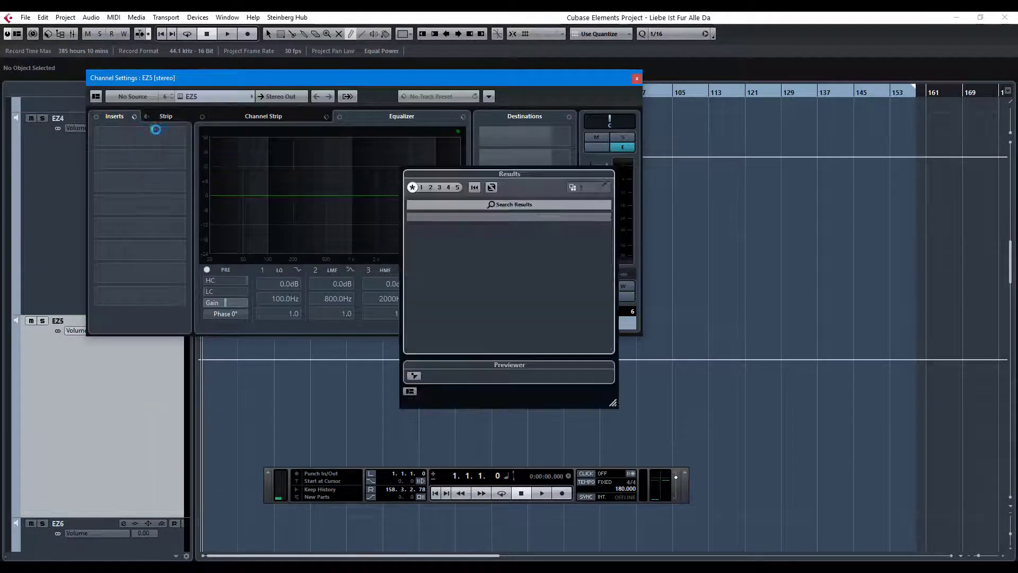
double_click(446, 293)
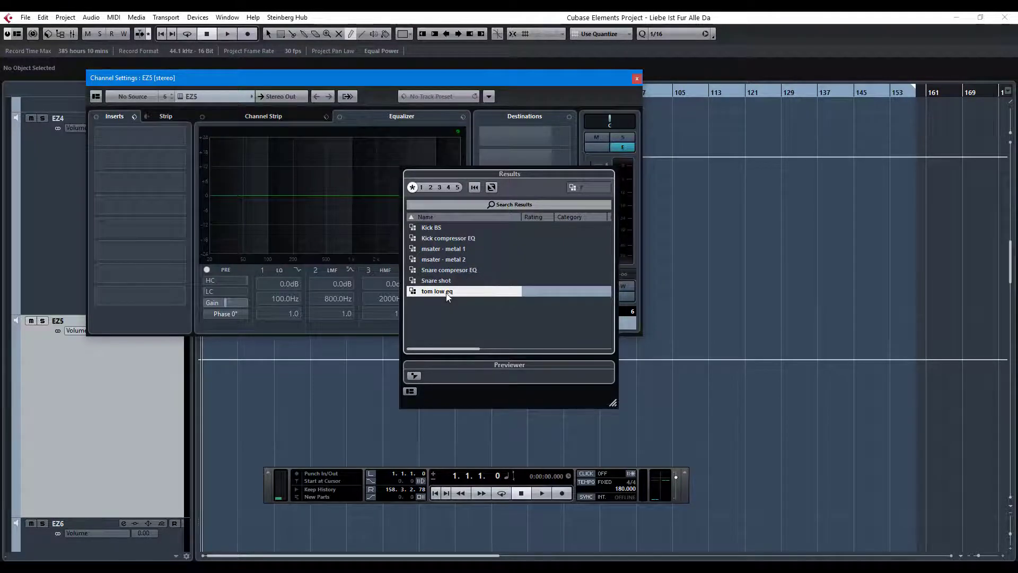
click(124, 137)
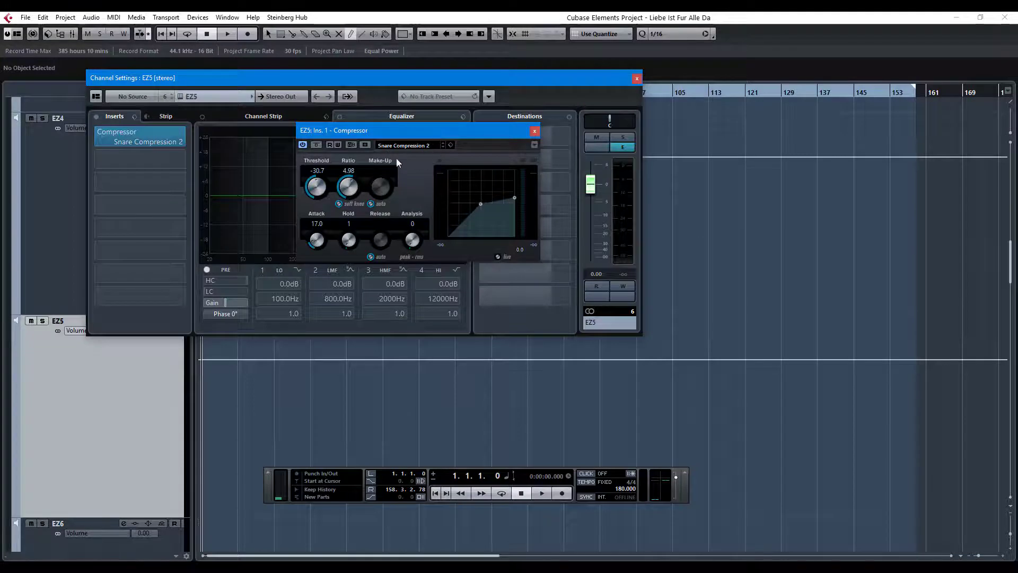
click(535, 131)
Step: Apply the Basic Kick Drum equalizer preset to the EZ5 channel and close its channel settings
click(462, 116)
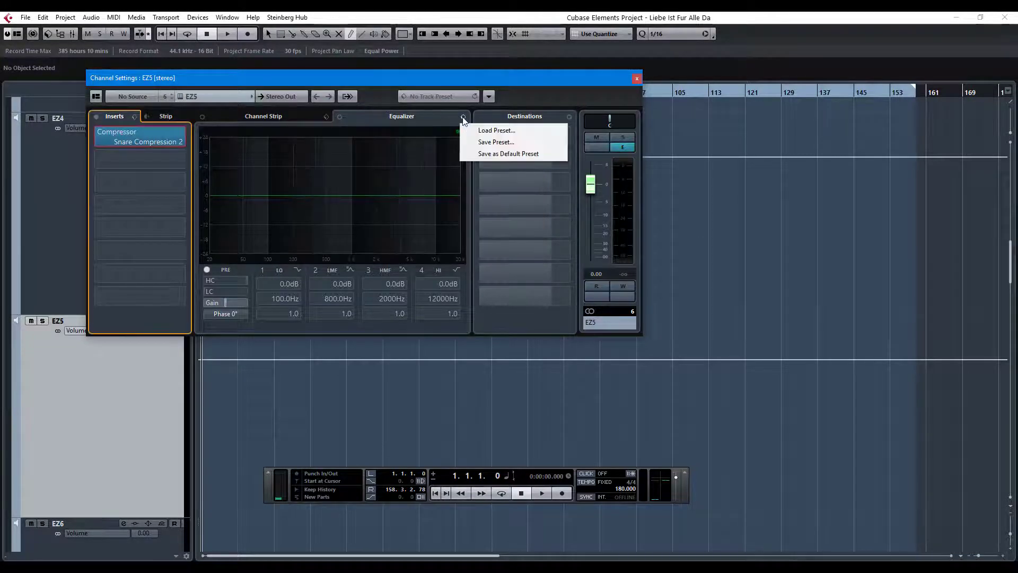
click(477, 129)
click(507, 206)
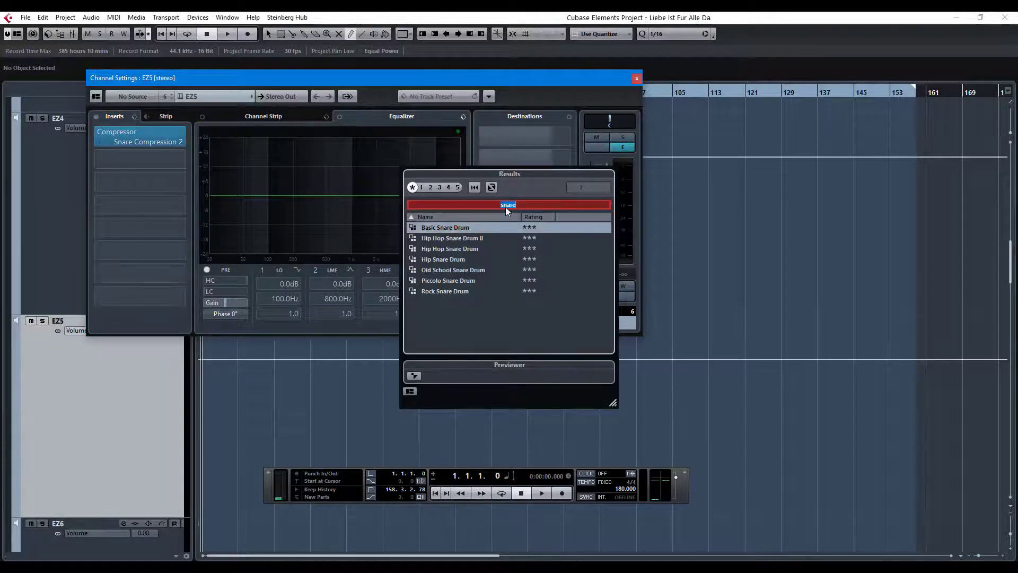
text(kick)
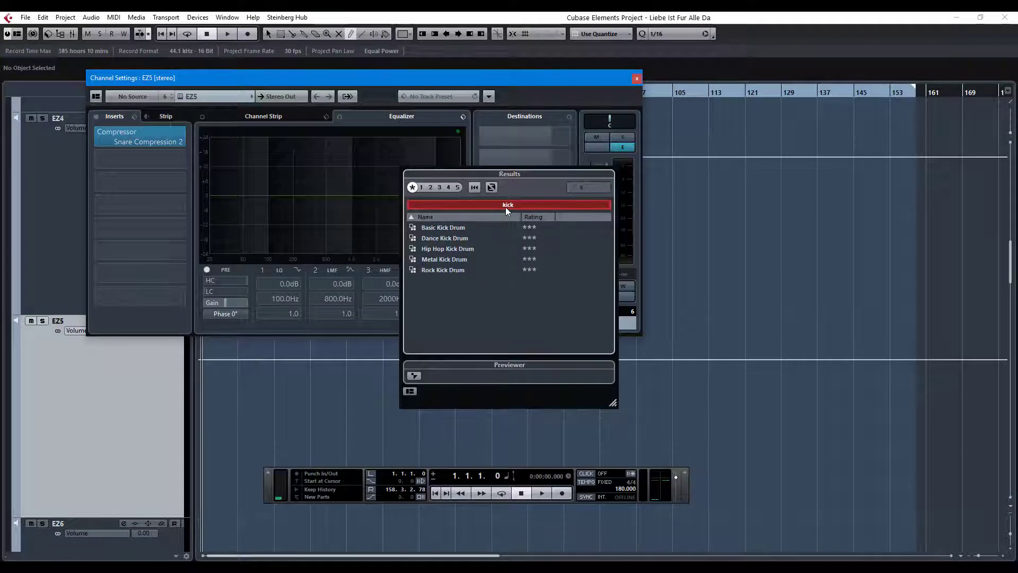
click(459, 227)
click(545, 93)
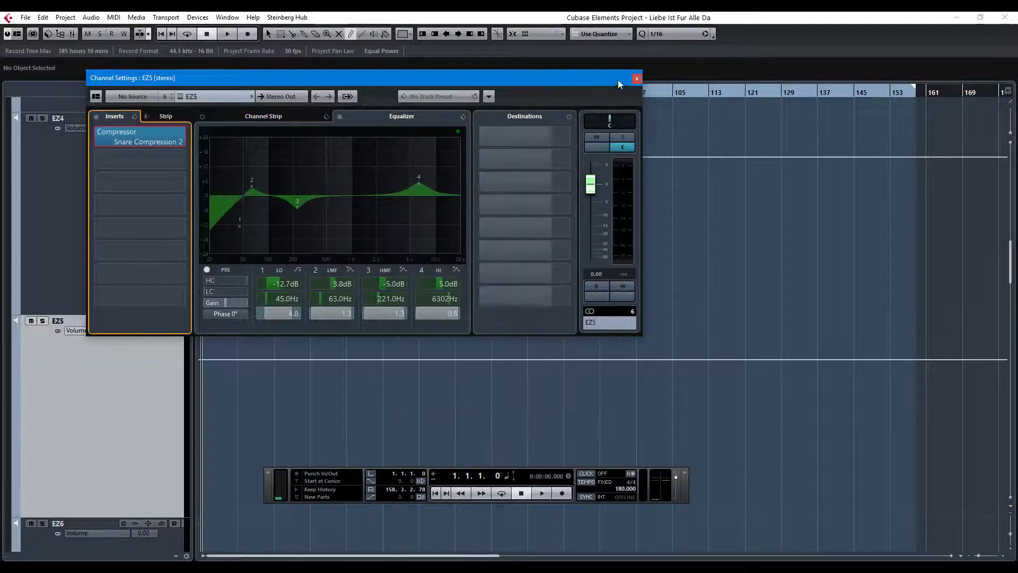
click(636, 78)
Step: Apply the Overheads equalizer preset to the EZ6 channel and close its channel settings
scroll(127, 344, down, 3)
click(124, 342)
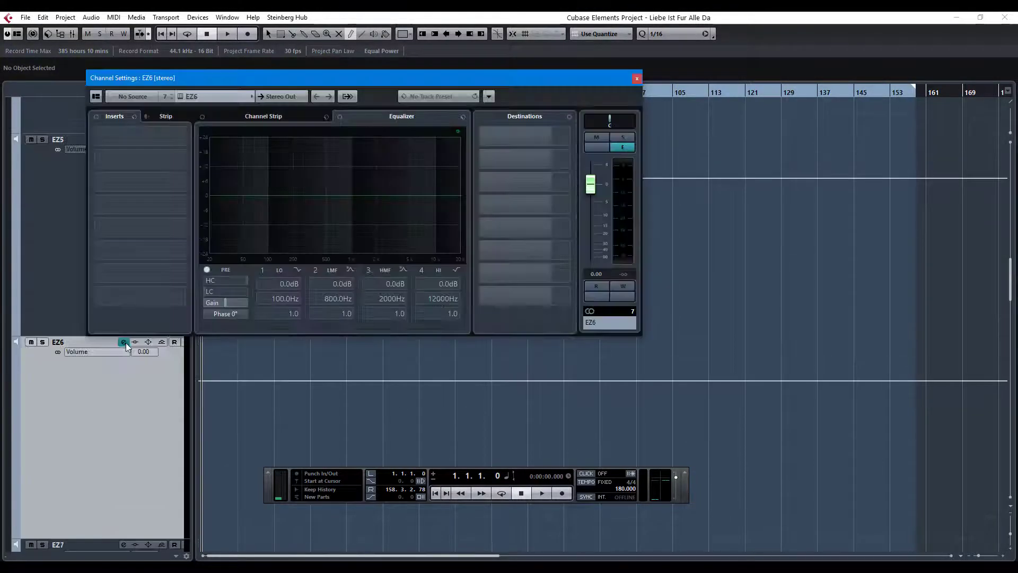
click(463, 116)
click(499, 129)
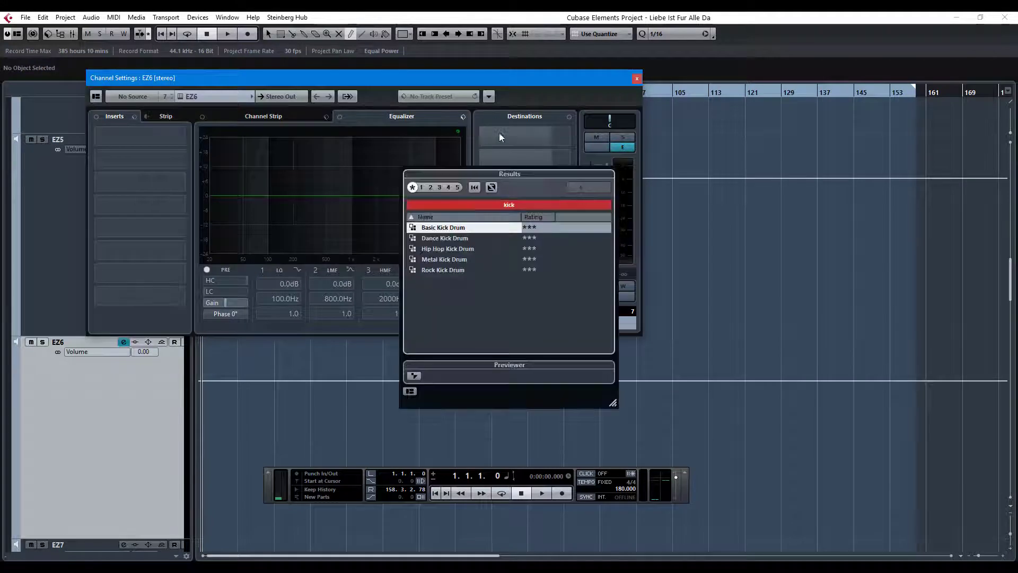
double_click(517, 204)
text(over)
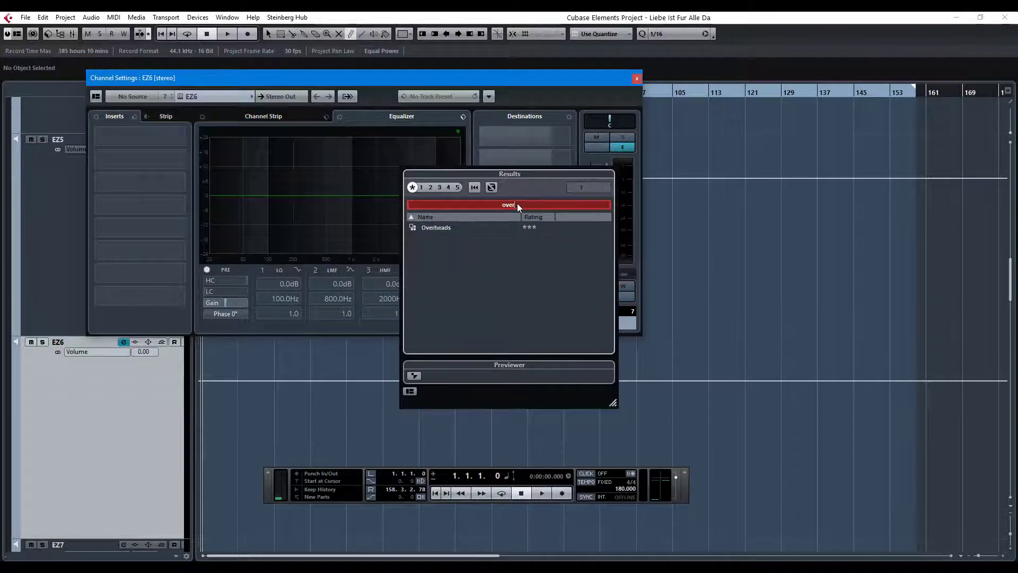
click(464, 226)
click(577, 75)
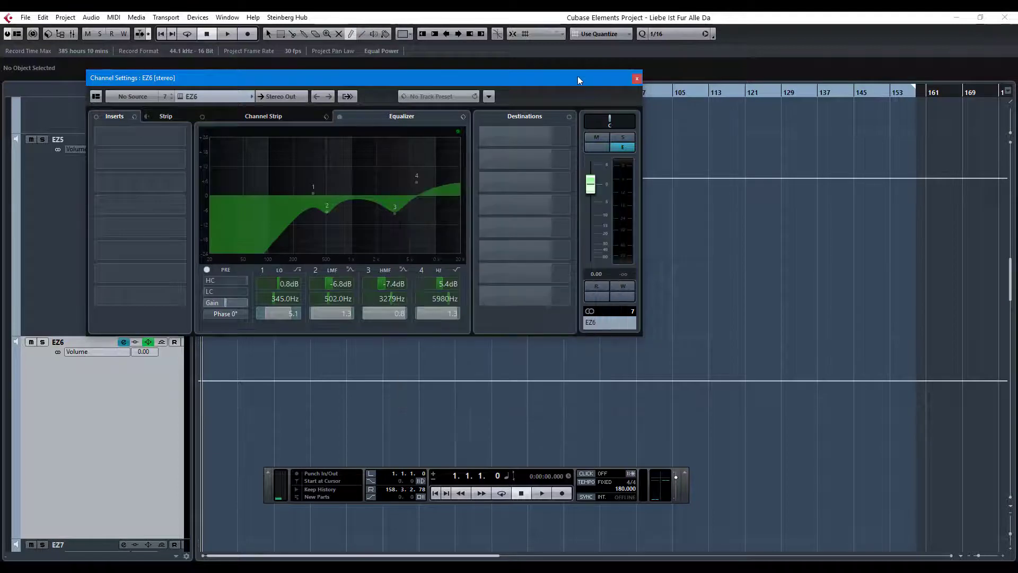
click(637, 79)
Step: Draw an empty MIDI part on the EZdrummer 01 track spanning bar 1 to about bar 158, switch to the selection tool, and hide the transport
scroll(107, 443, up, 10)
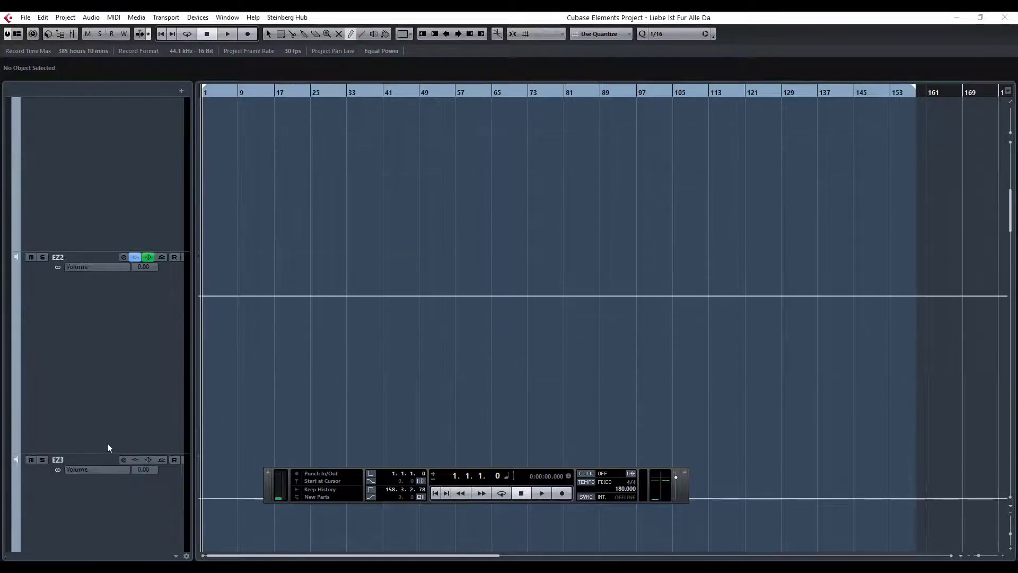
scroll(107, 443, up, 3)
click(11, 497)
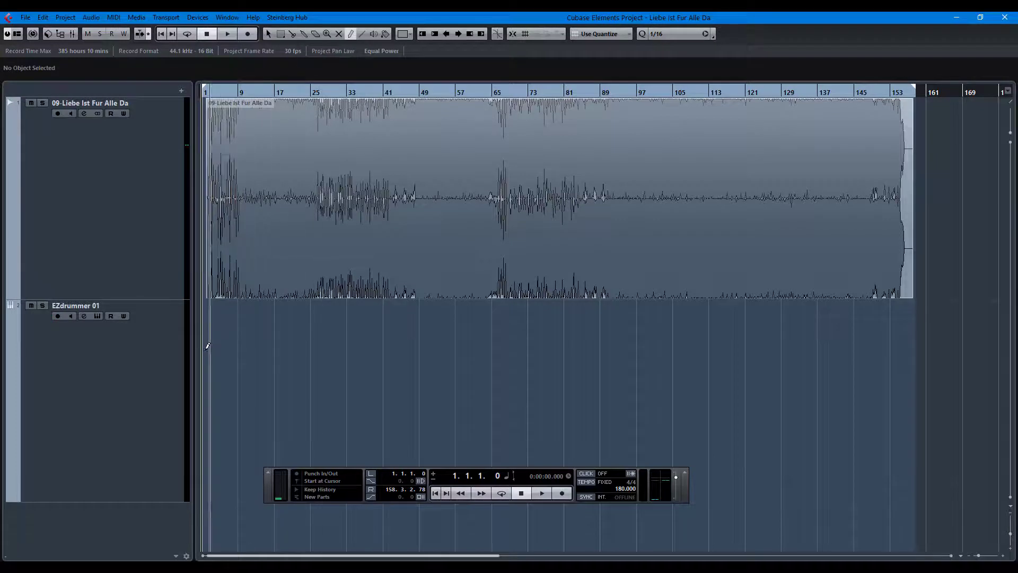
drag(200, 349, 918, 345)
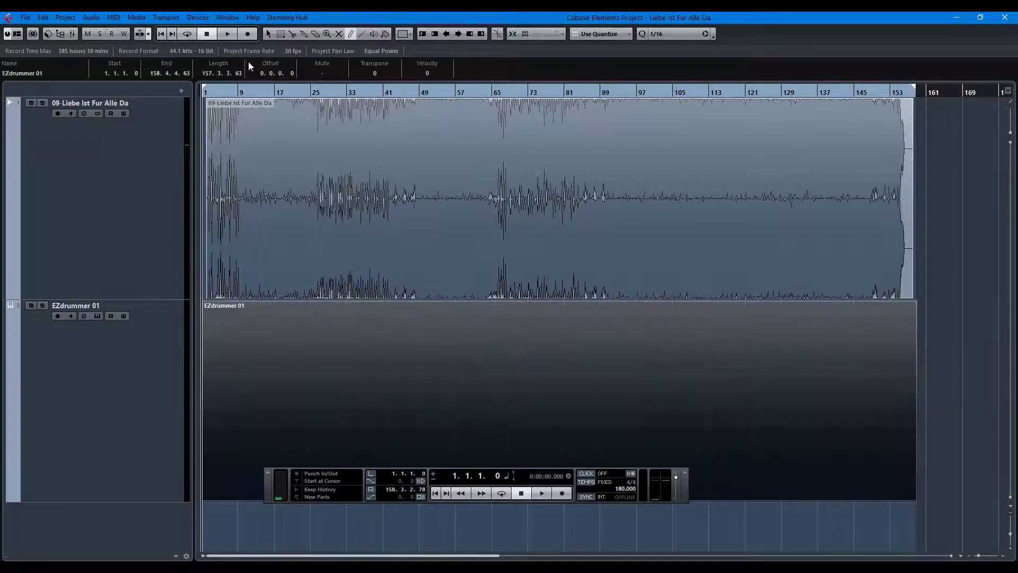
key(1)
key(F2)
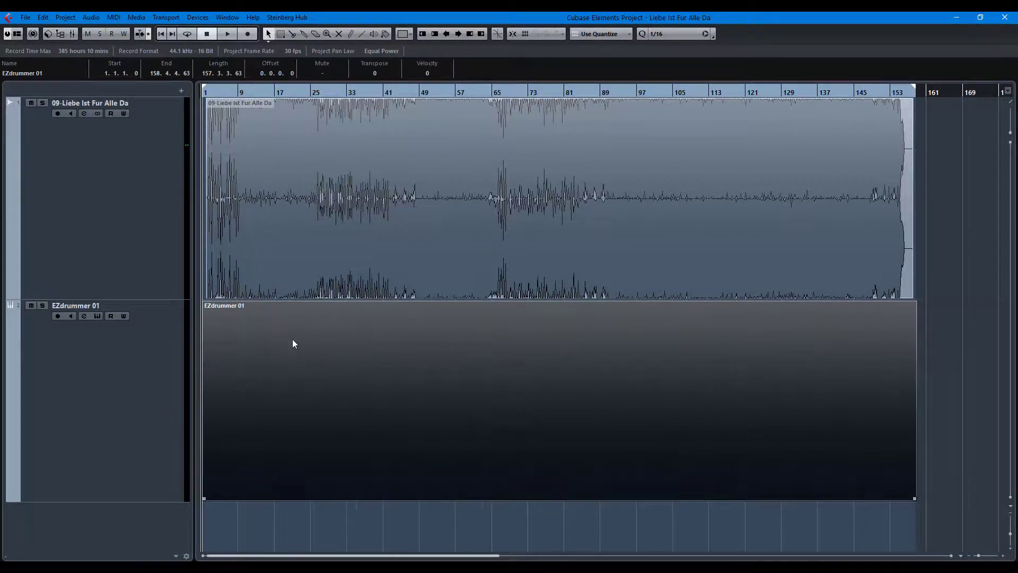
Step: Open the EZdrummer instrument and review the sounds assigned to the snare, the first floor tom and the rack toms
click(97, 315)
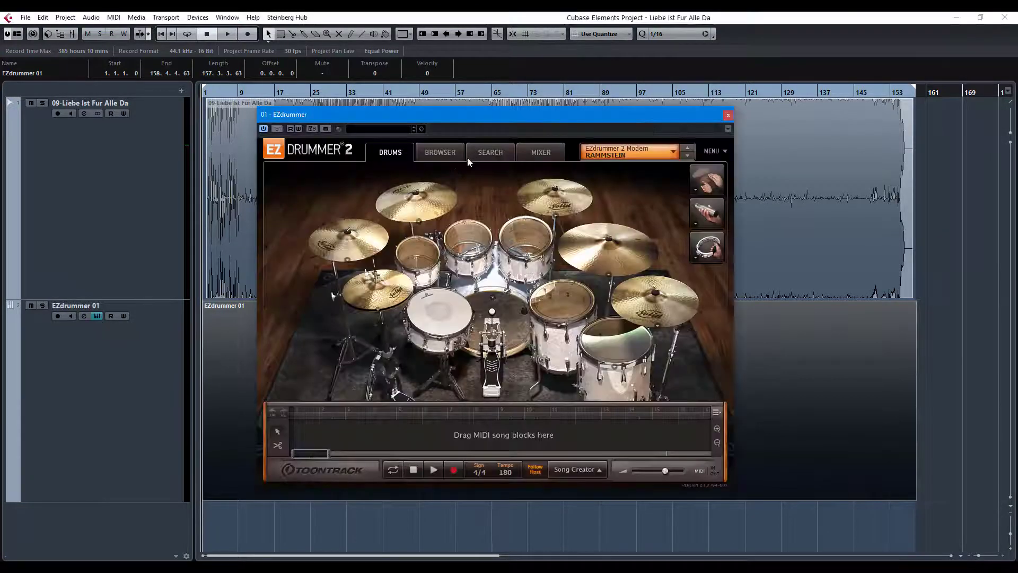
click(440, 339)
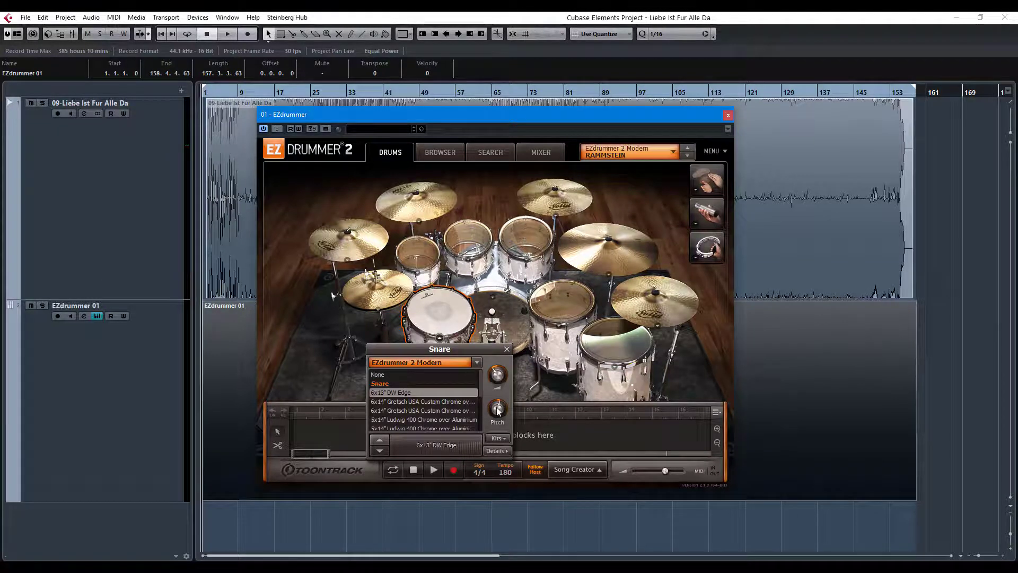
click(506, 349)
click(560, 326)
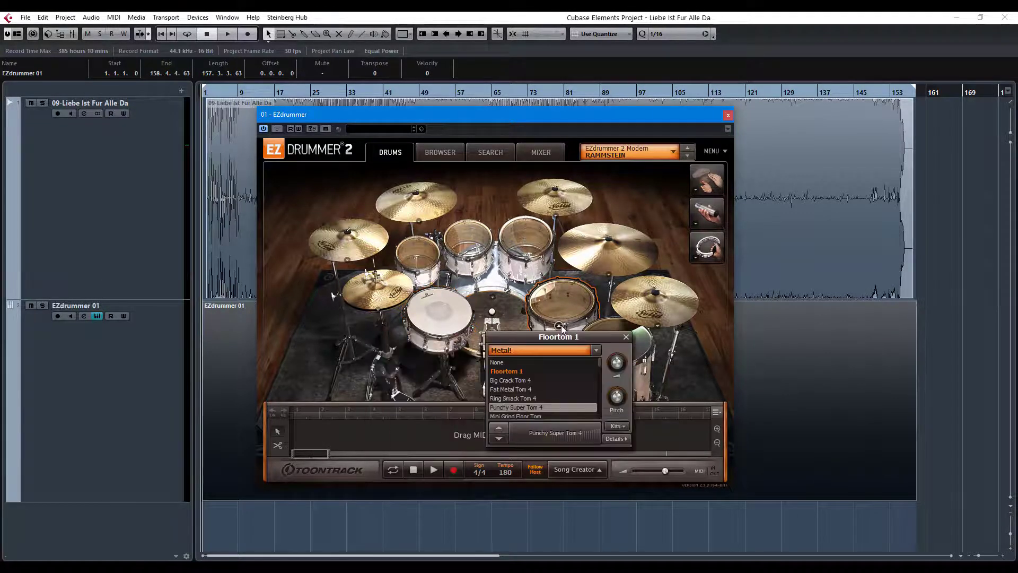
click(626, 338)
click(528, 264)
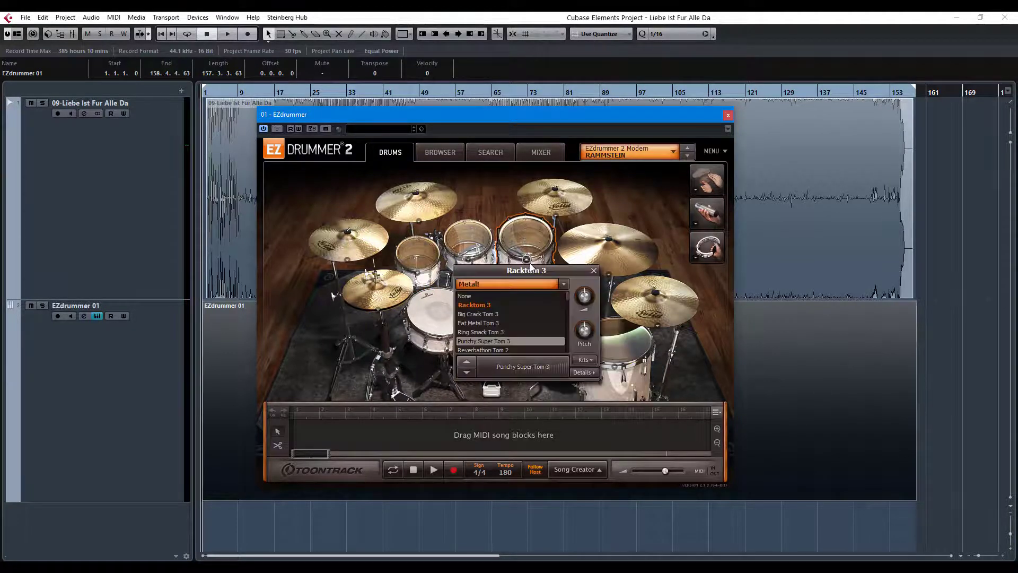
click(594, 270)
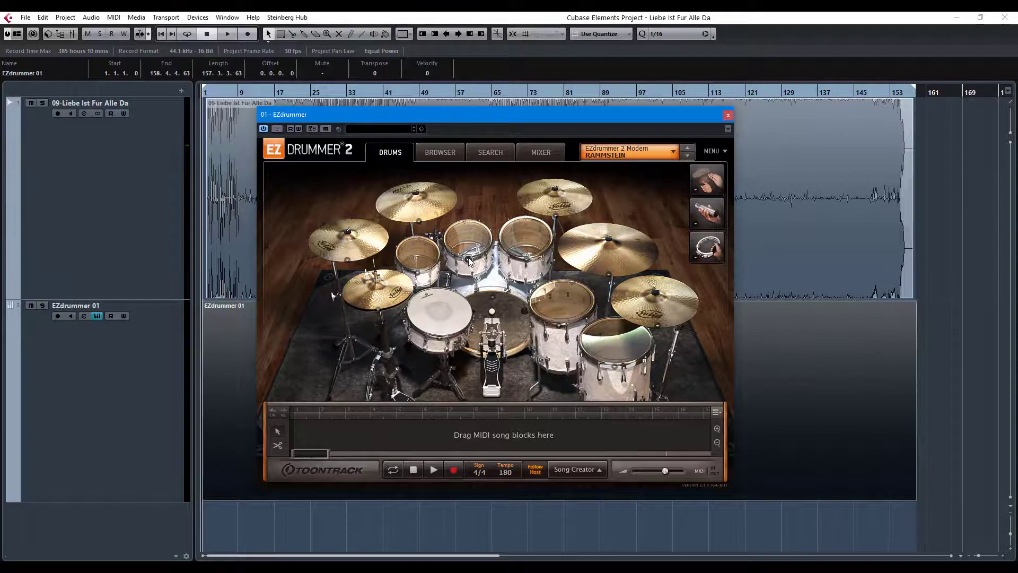
click(469, 261)
click(531, 271)
Step: Review the sounds assigned to the crash and China cymbals, the hi-hat and the kick, and close EZdrummer
click(555, 215)
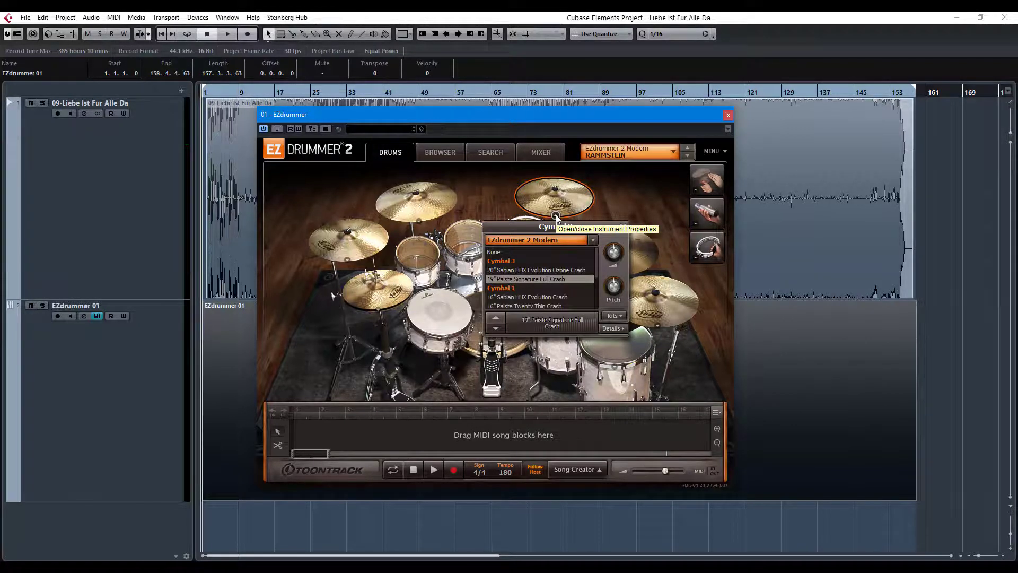
click(555, 215)
click(657, 326)
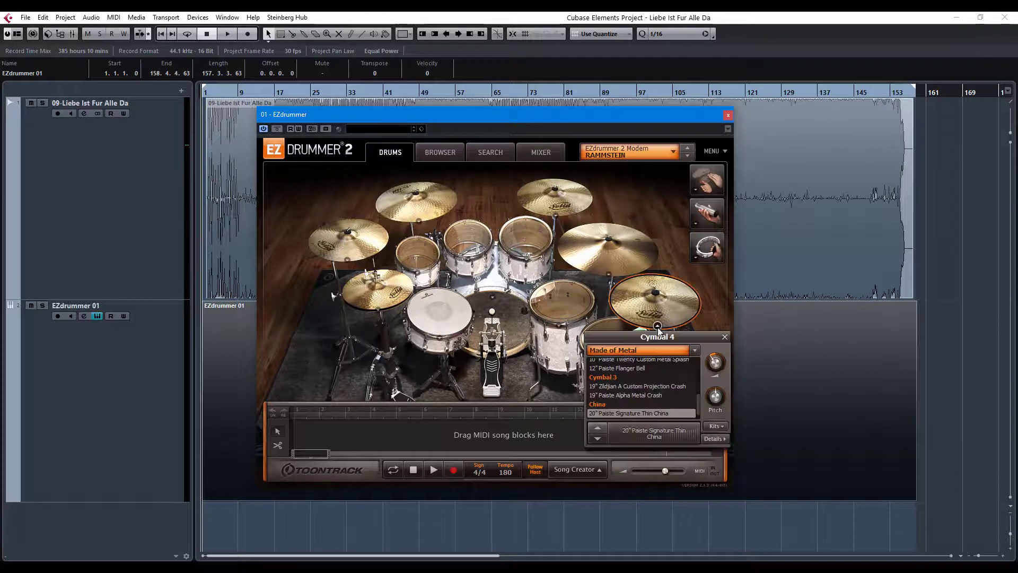
click(657, 326)
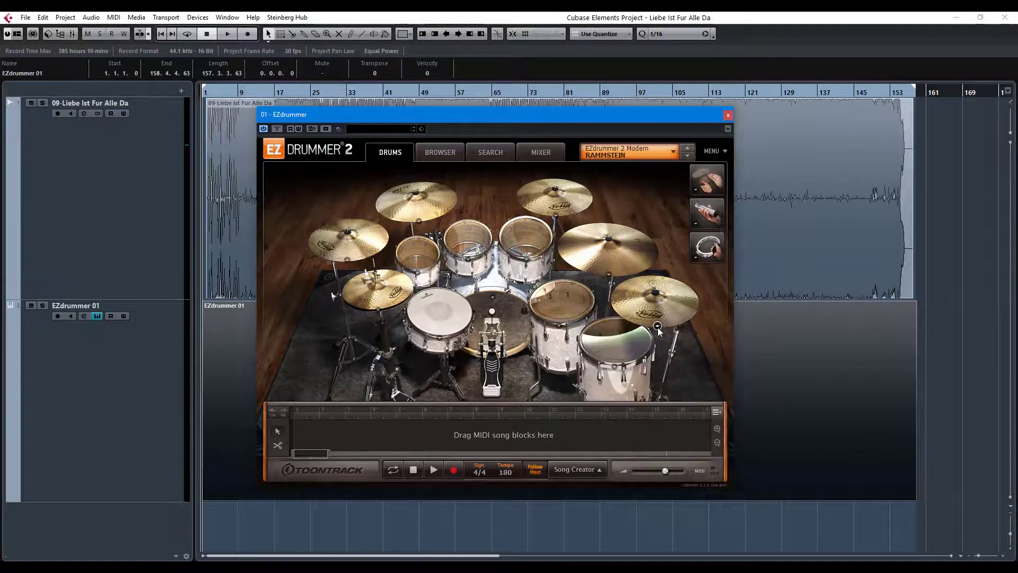
click(377, 312)
click(377, 311)
click(492, 298)
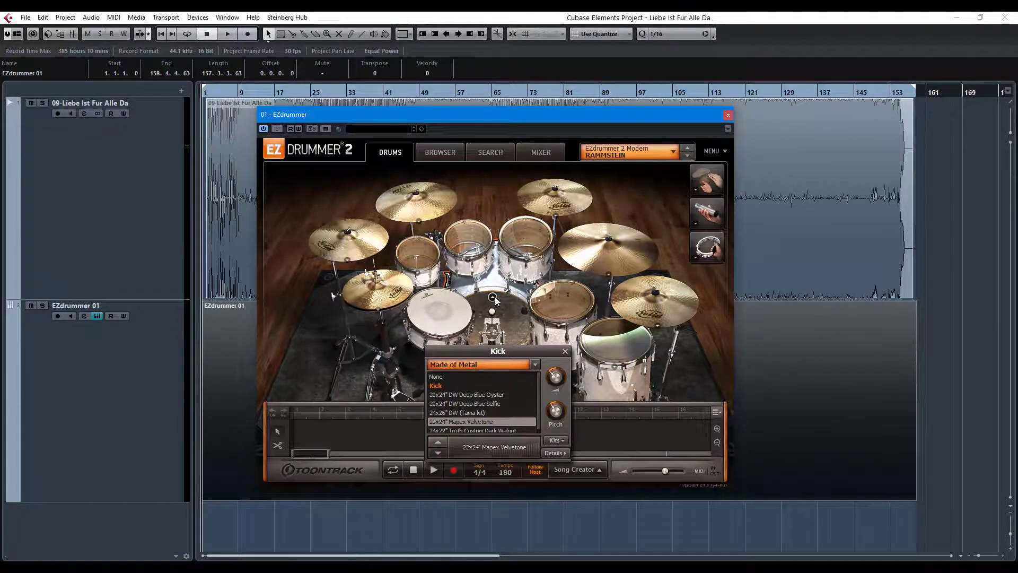
click(492, 298)
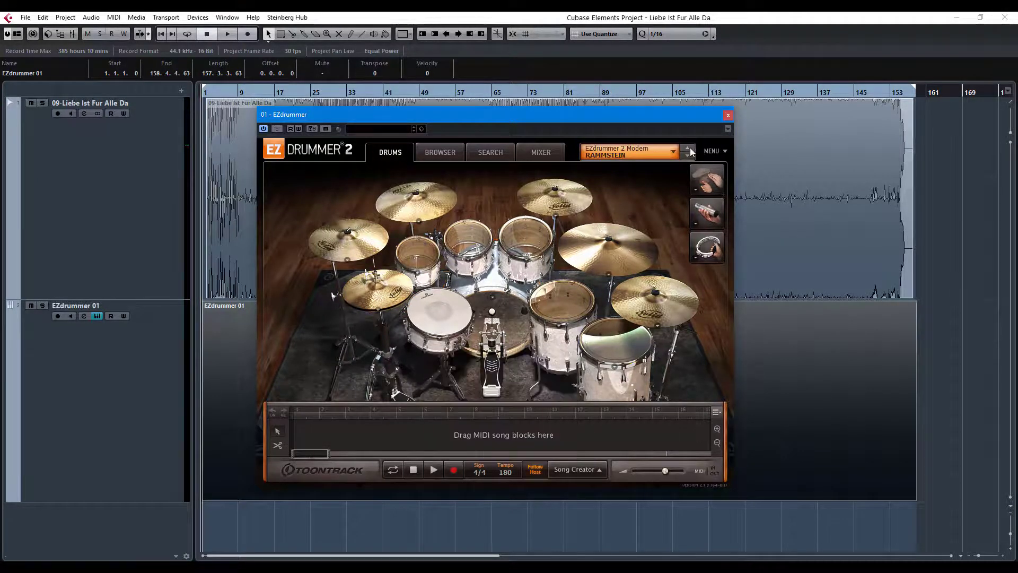
click(728, 115)
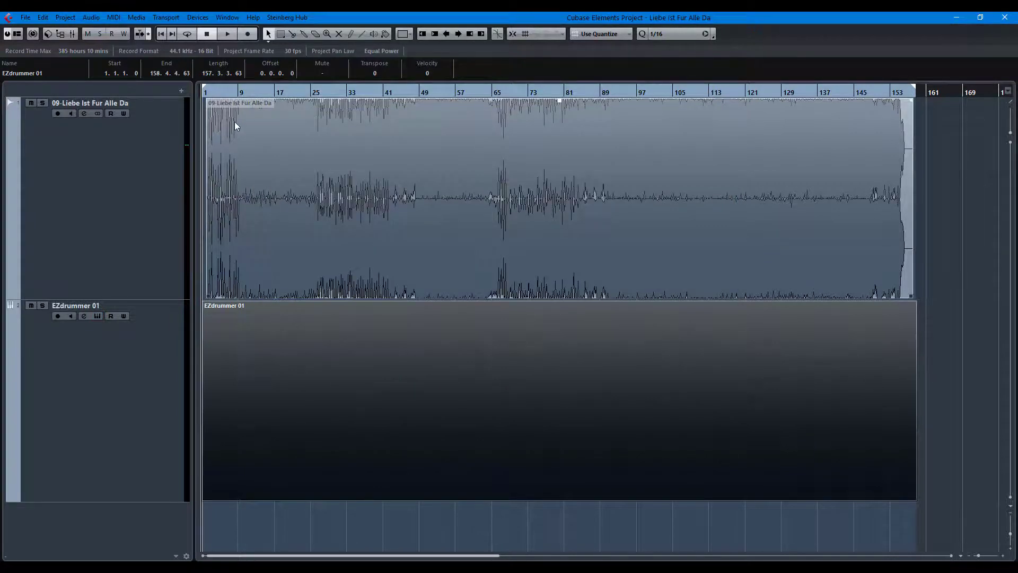
Step: Play the opening of the reference song from bar 1
drag(207, 91, 178, 127)
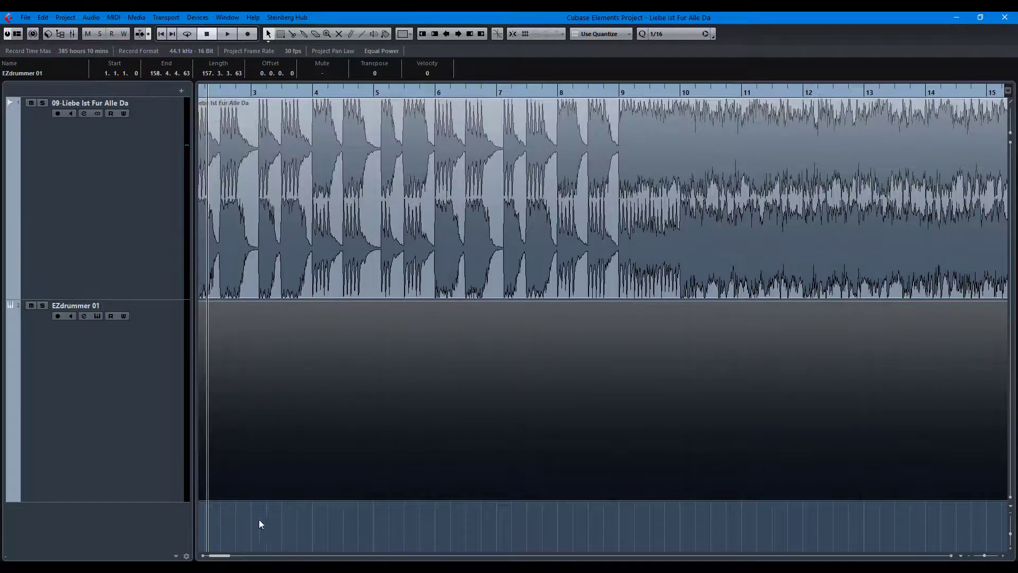
drag(221, 557, 204, 489)
drag(215, 91, 197, 114)
key(space)
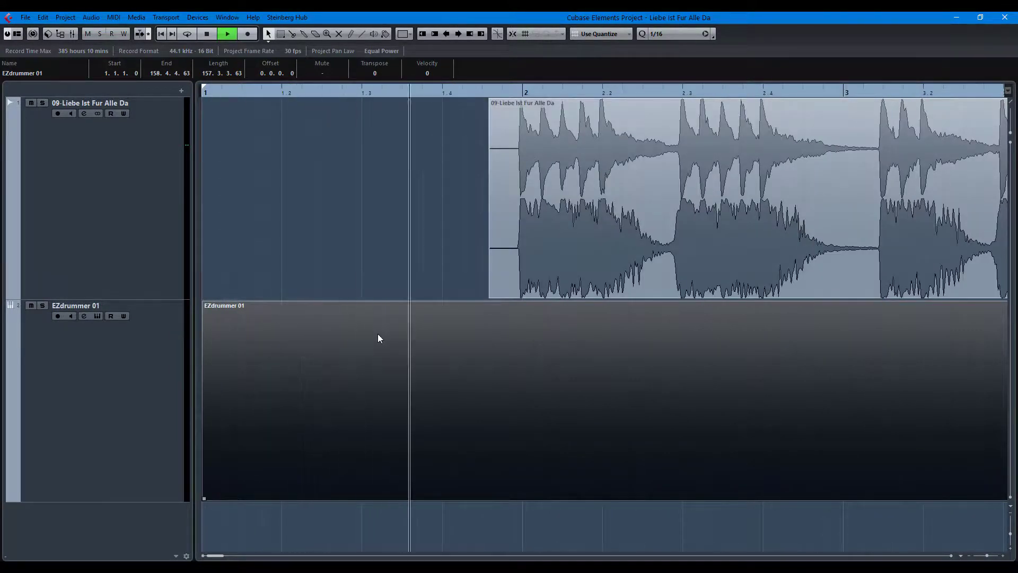
Step: Open the EZdrummer 01 part in the Key Editor and draw four 1/4 notes on C#1 across bar 1 at velocity 127
double_click(353, 367)
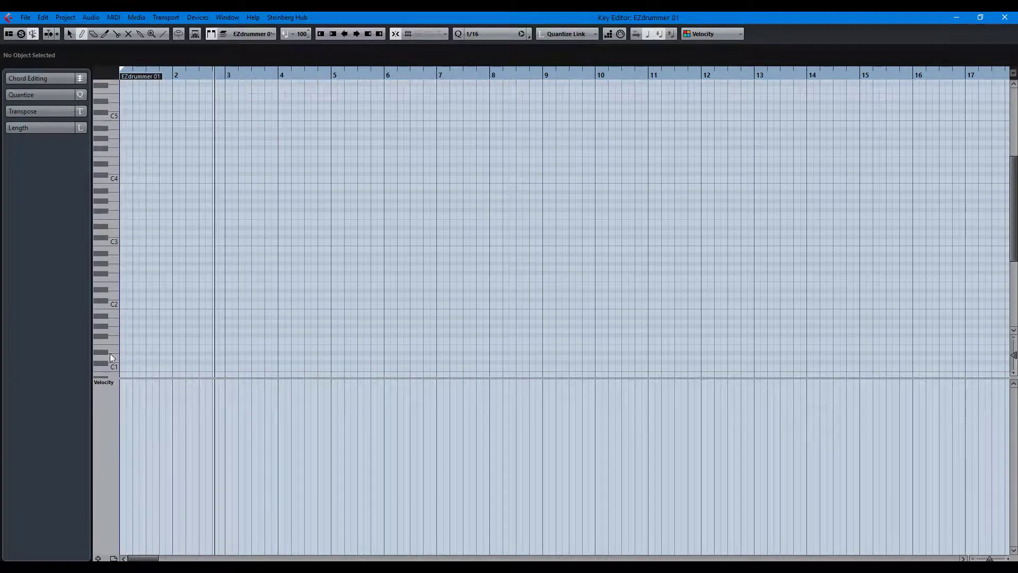
scroll(102, 365, down, 3)
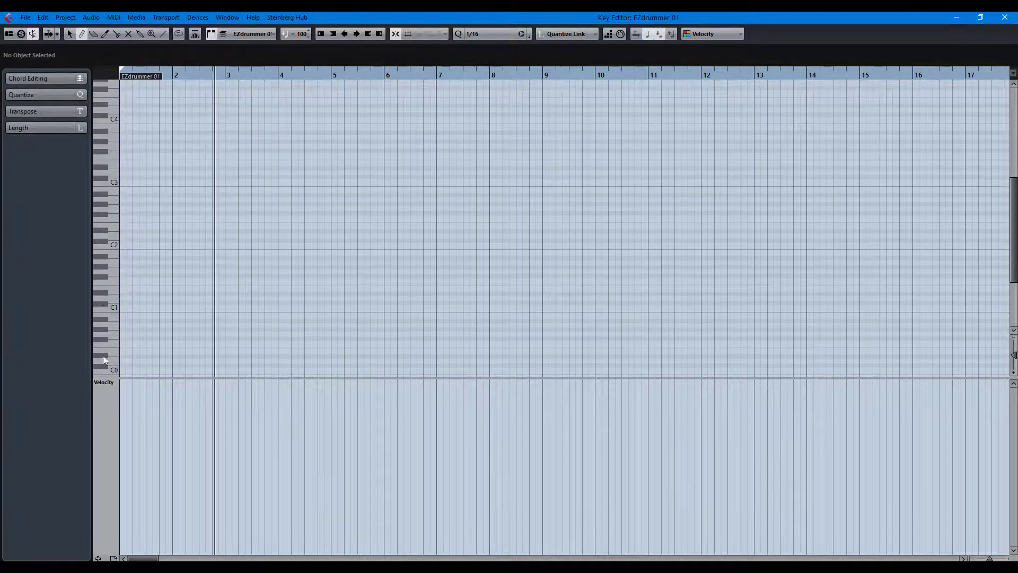
click(104, 300)
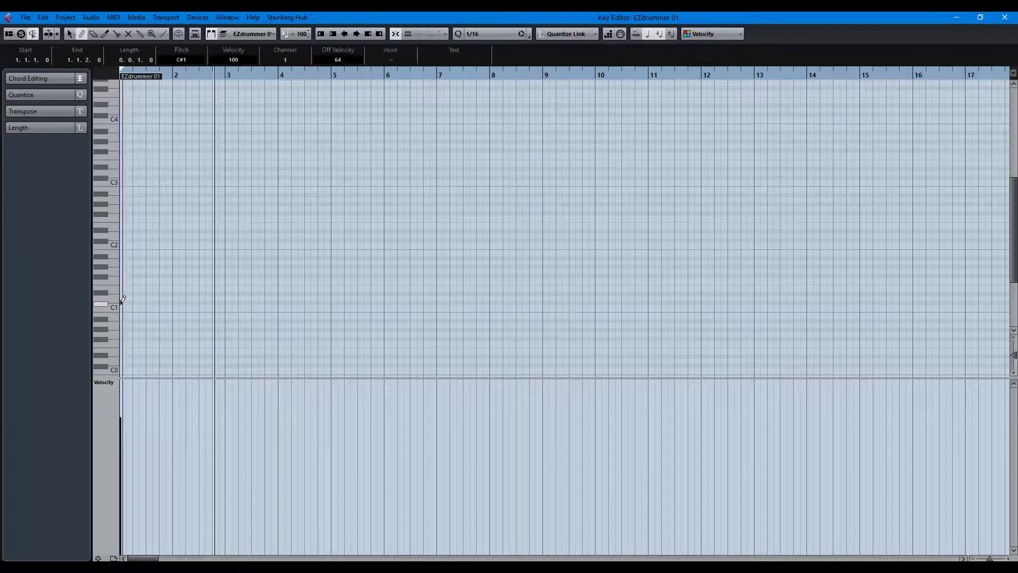
click(493, 33)
click(502, 79)
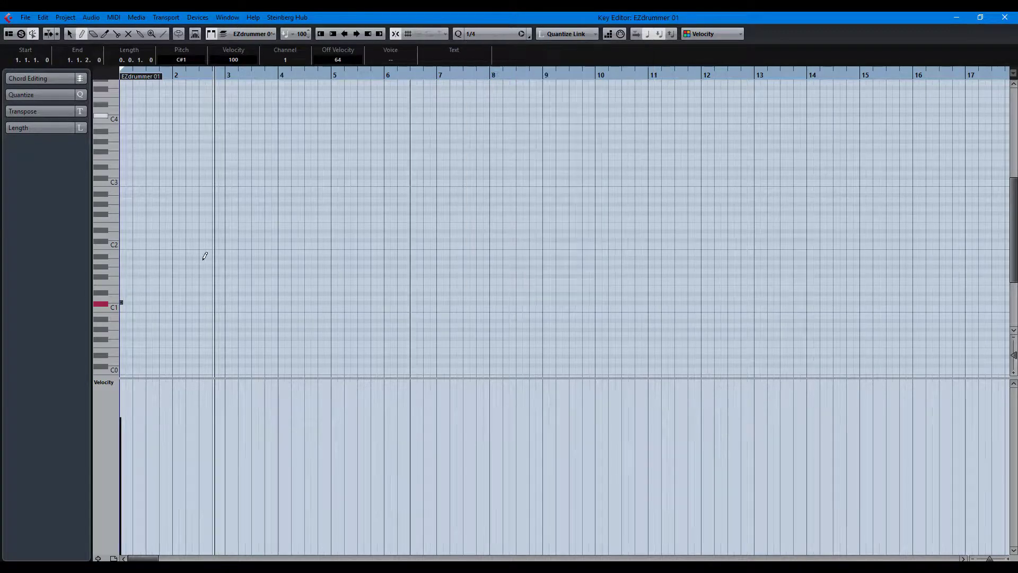
drag(134, 300, 176, 300)
drag(186, 401, 117, 123)
key(h)
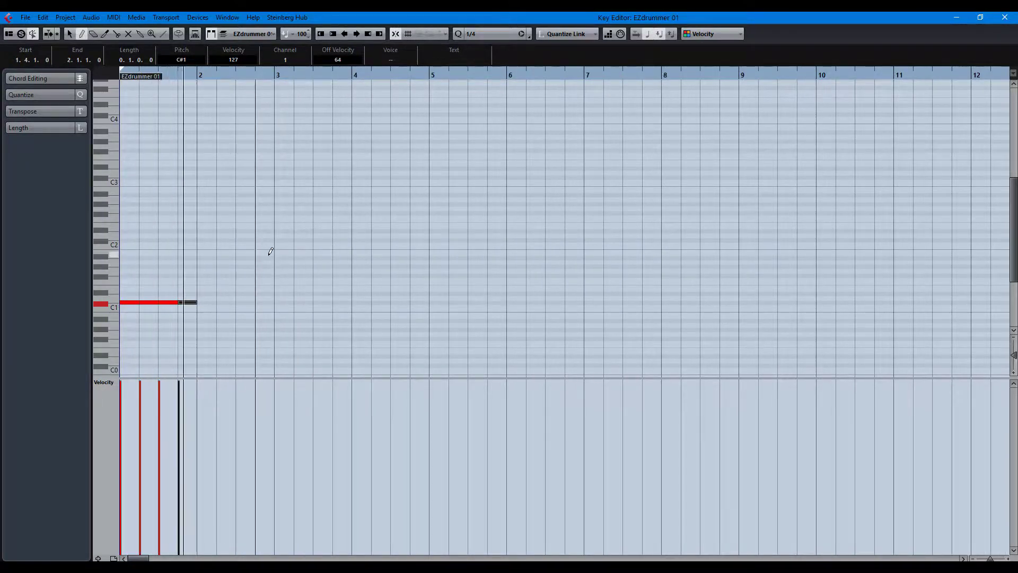
Step: Draw two 1/4 notes on E1 at the start of bar 2 and set the quantize value to 1/16
click(205, 288)
click(227, 289)
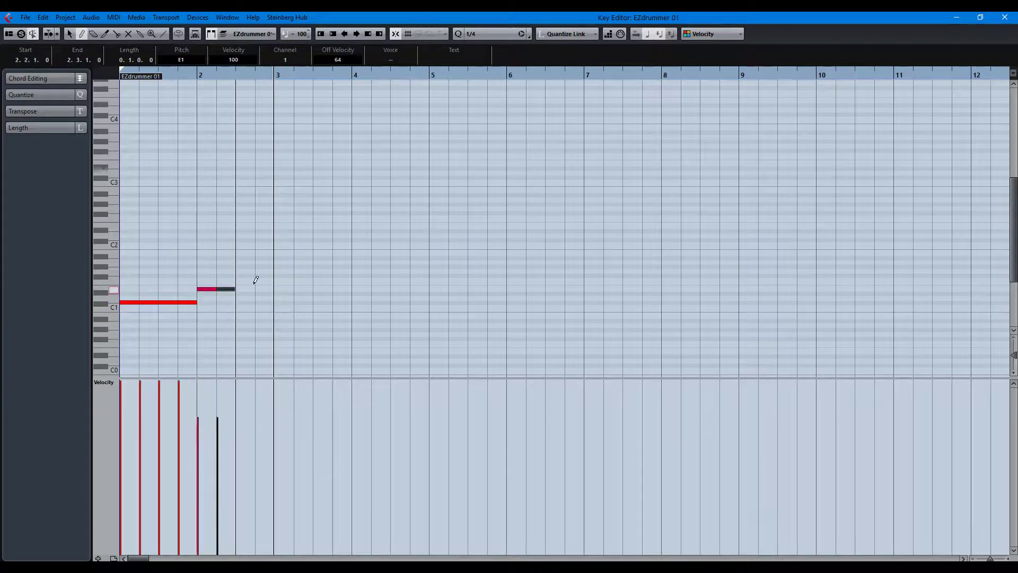
click(501, 35)
click(491, 94)
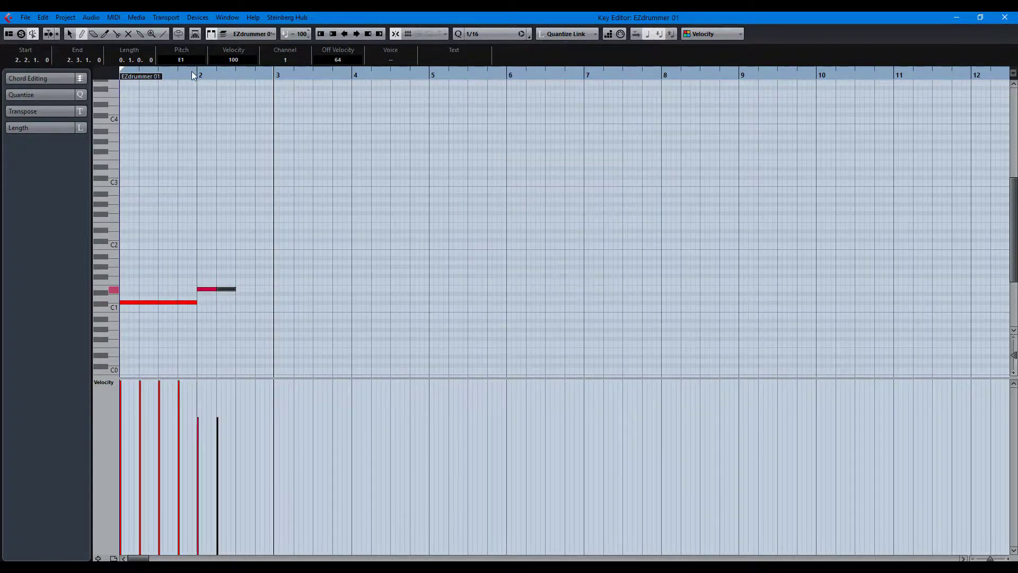
Step: Replace the two E1 quarter notes with four 1/16 notes on beat 1 of bar 2, and play the passage
mouse_move(183, 71)
mouse_down()
mouse_move(179, 92)
mouse_move(200, 102)
mouse_up()
click(276, 289)
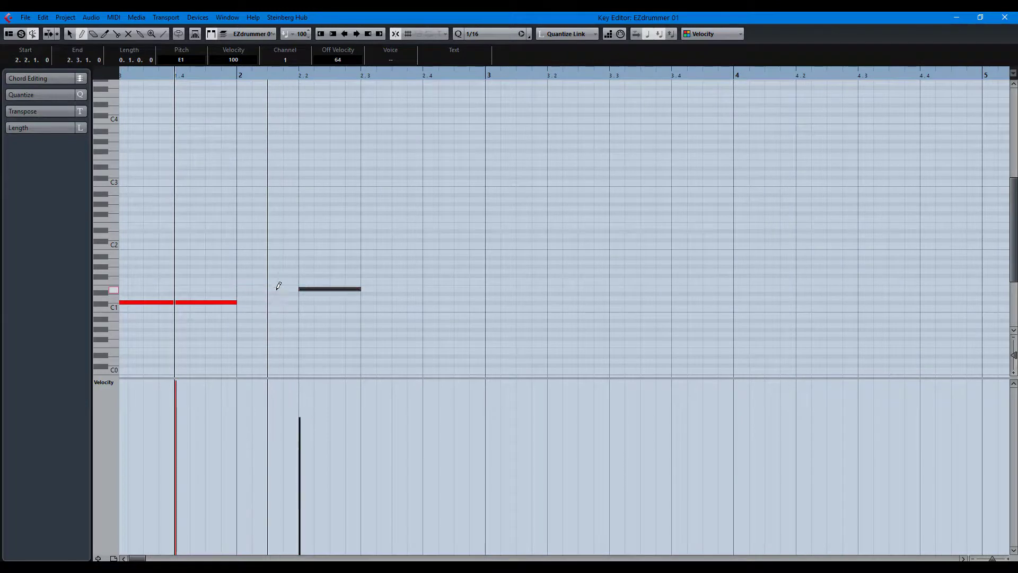
click(318, 289)
click(251, 289)
click(261, 289)
click(276, 289)
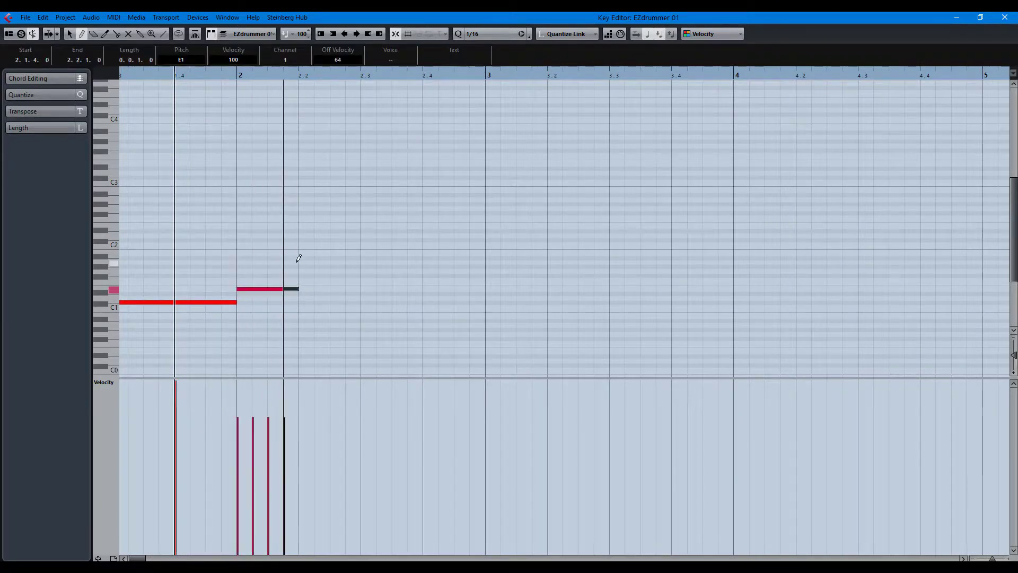
key(space)
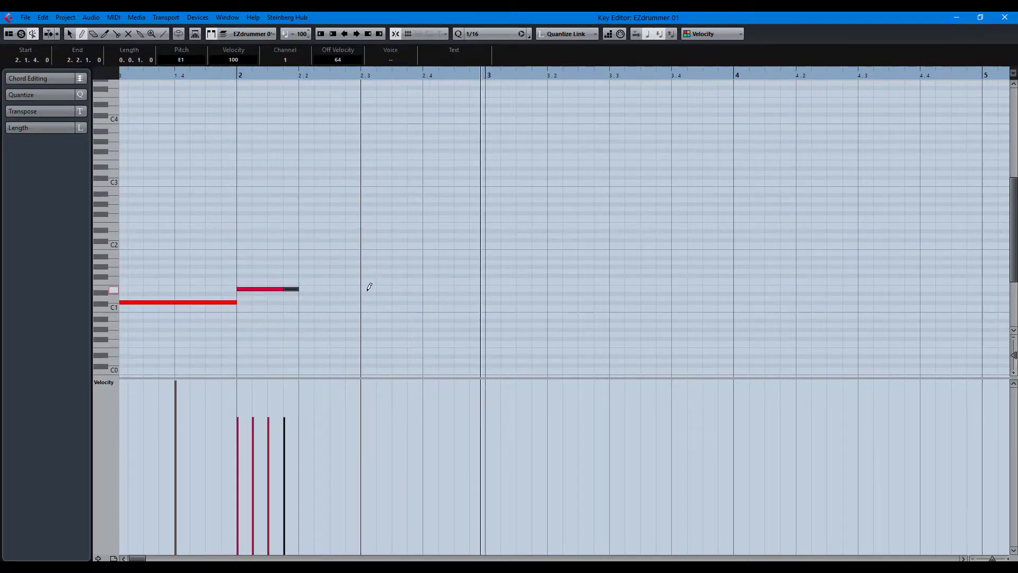
Step: Draw 1/16 notes on E1: four on beat 3 of bar 2, and in bar 3 three from 3.1.3 and three from 3.3.1
click(368, 288)
click(384, 289)
click(400, 289)
click(415, 289)
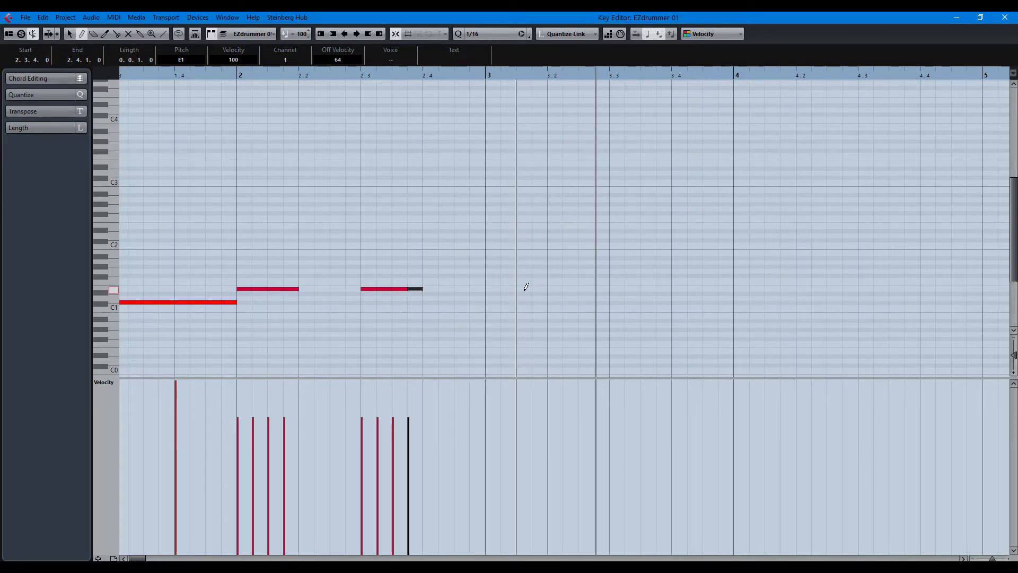
drag(526, 286, 670, 282)
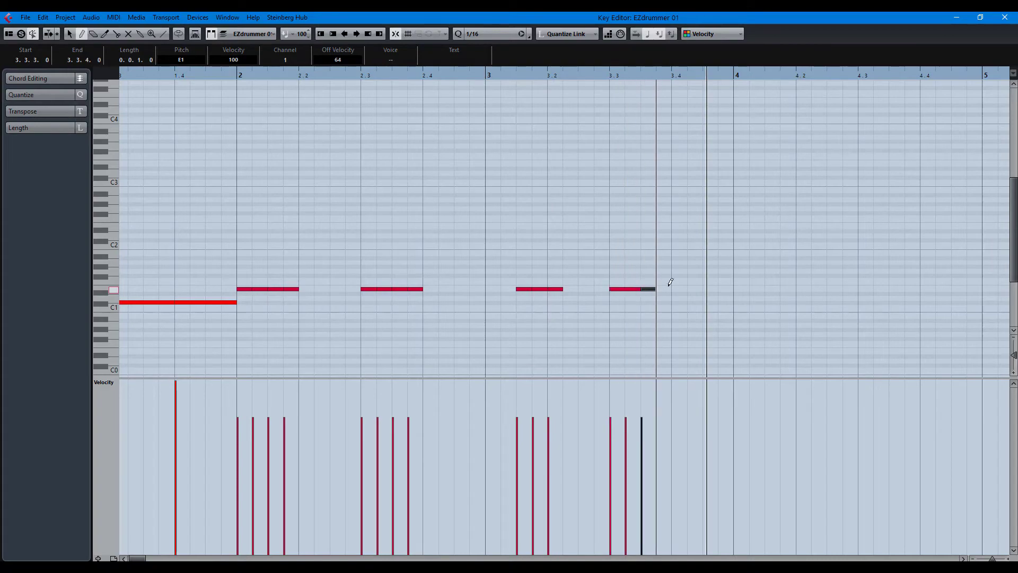